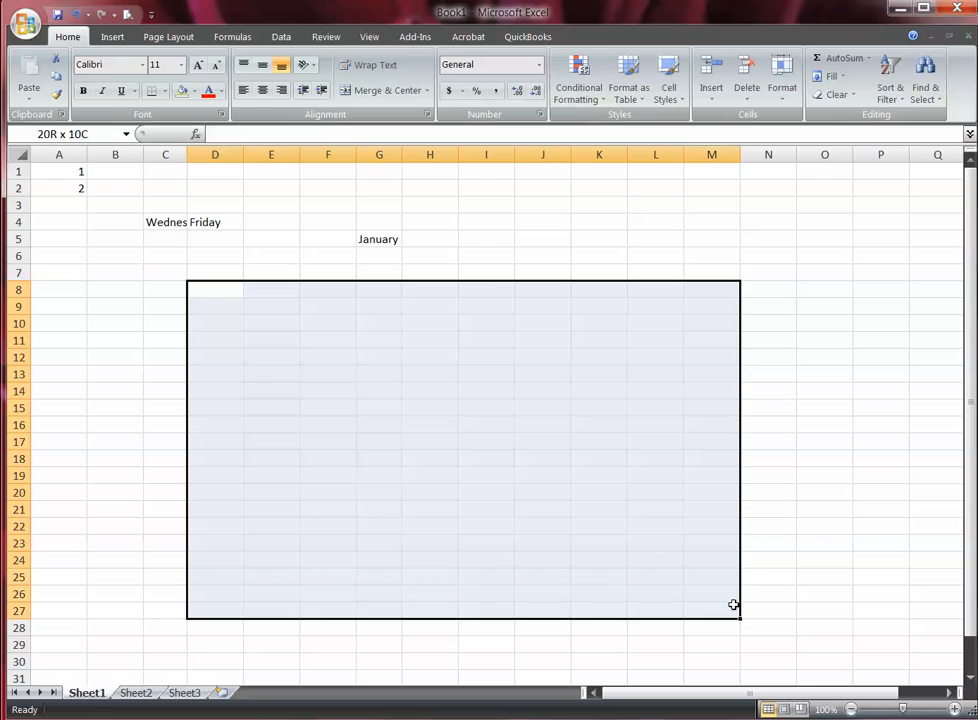
pyautogui.moveTo(825, 628); pyautogui.dragTo(326, 336)
pyautogui.click(218, 306)
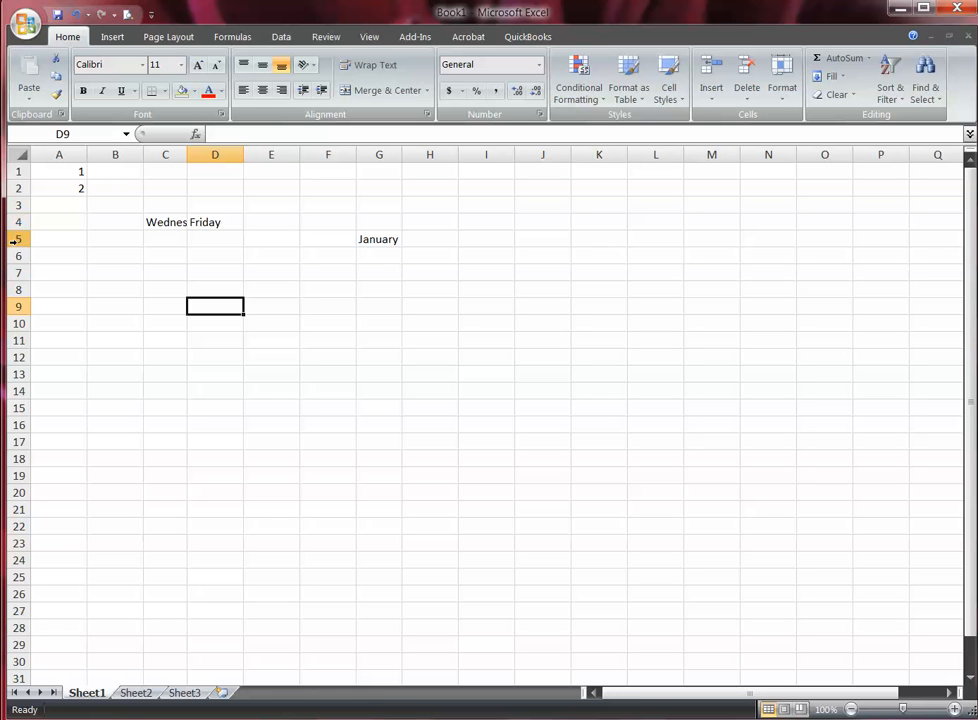
# Select the entire row 7 and fill it with yellow, checking that the color extends across the sheet.
pyautogui.click(14, 272)
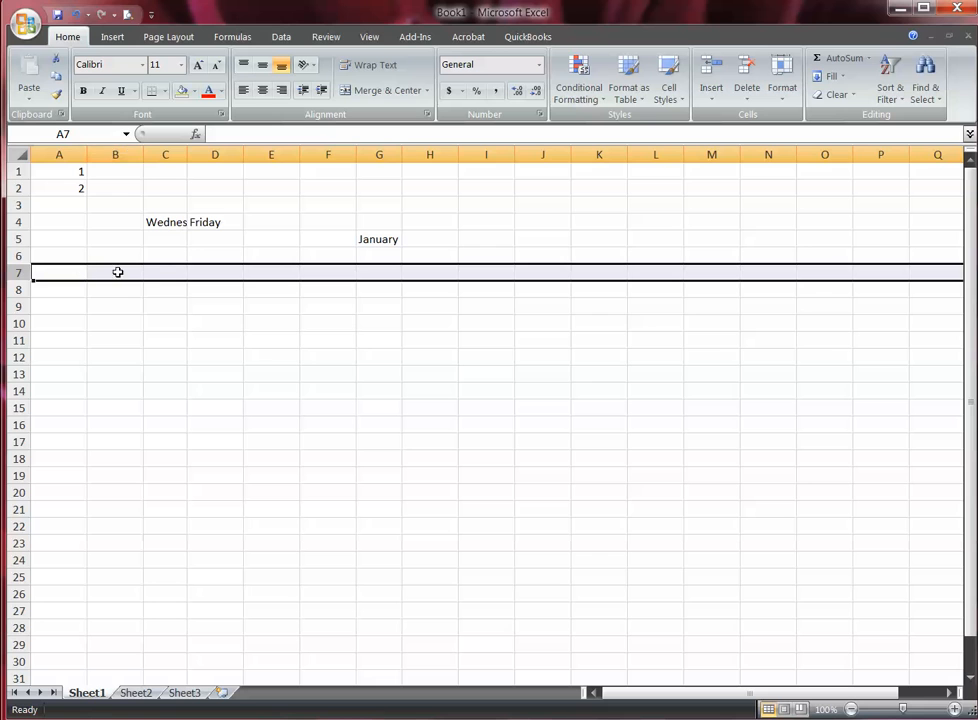
pyautogui.click(74, 273)
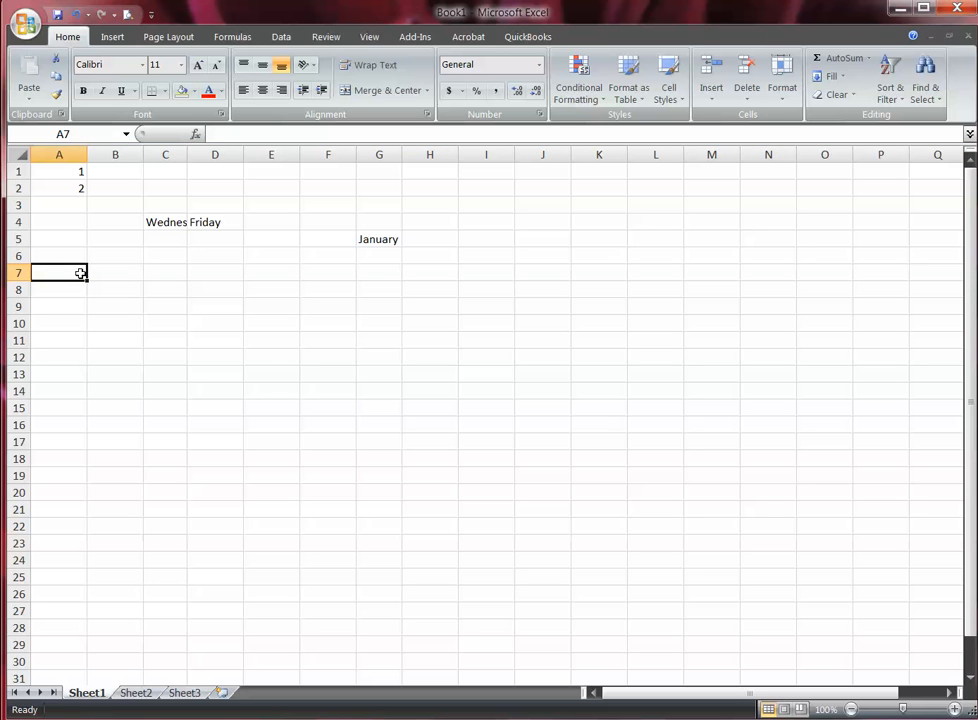
pyautogui.click(16, 272)
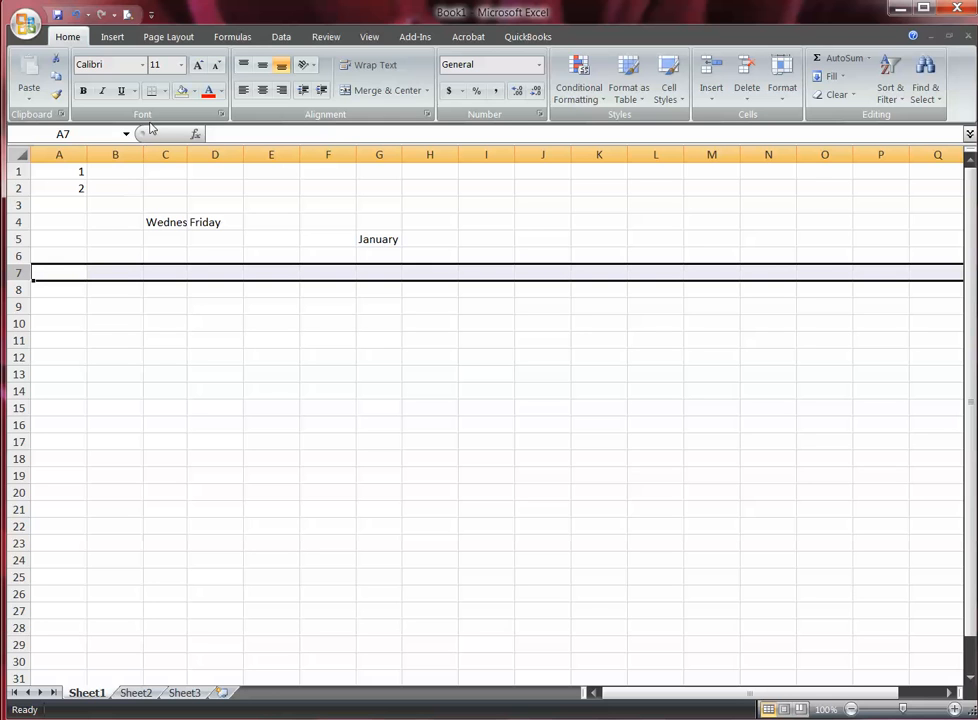
pyautogui.click(195, 93)
pyautogui.click(219, 217)
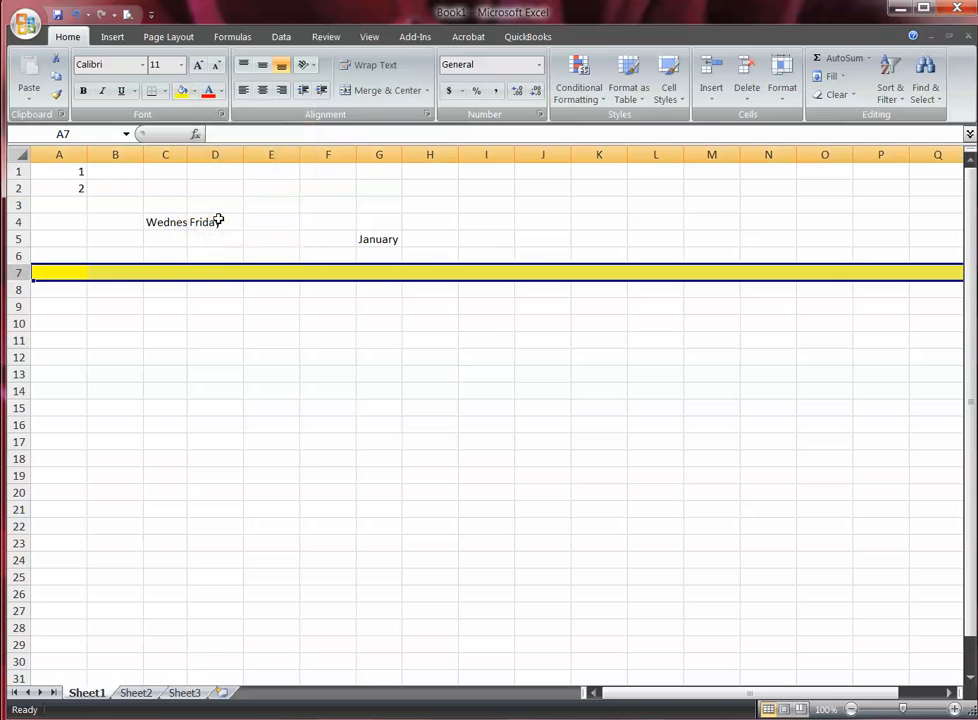
pyautogui.click(949, 692)
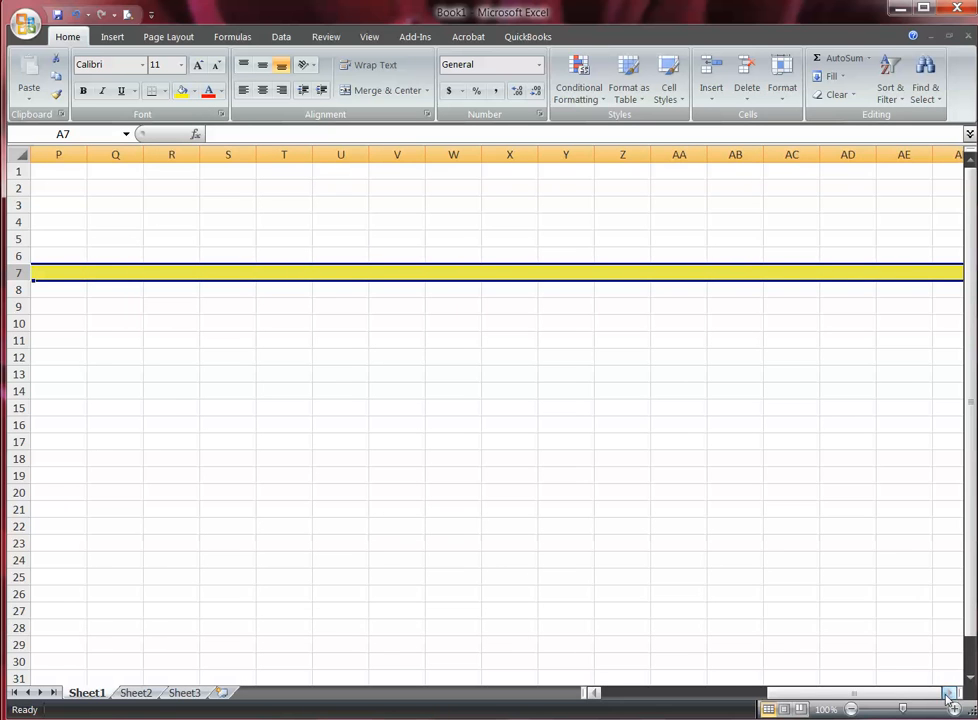
pyautogui.moveTo(790, 692); pyautogui.dragTo(585, 680)
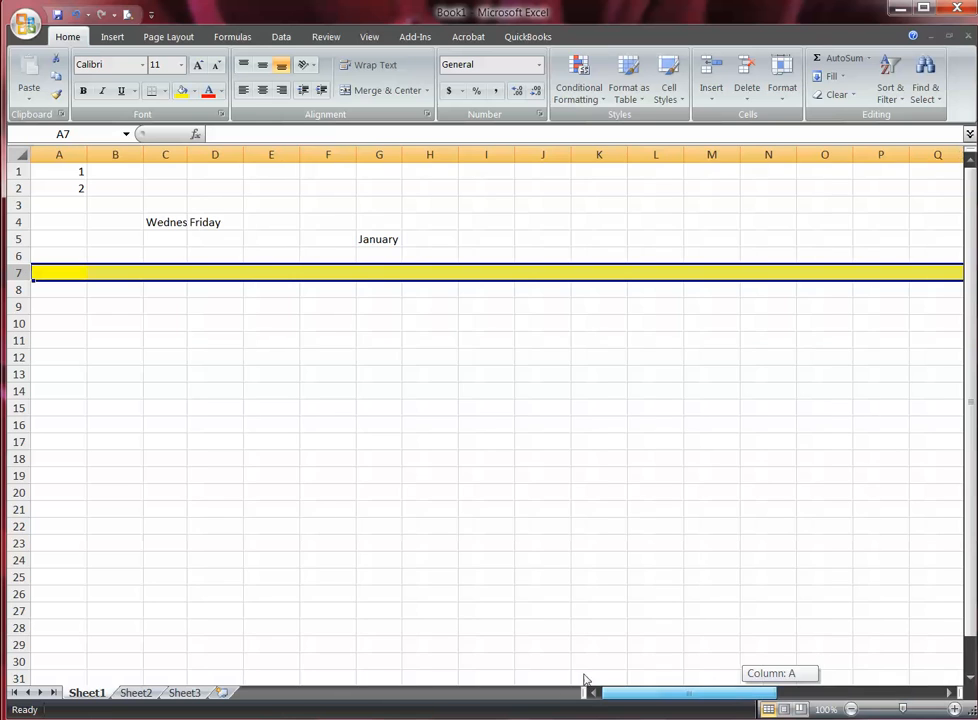
pyautogui.click(38, 273)
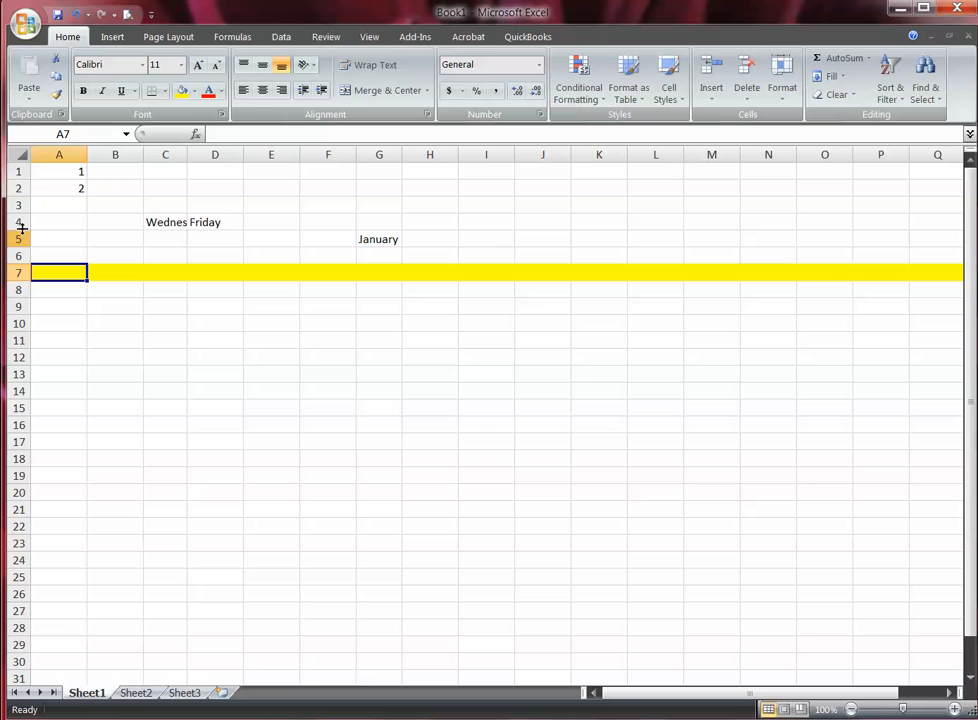
# AutoFit column C to the width of the Wednesday entry in C4.
pyautogui.click(183, 223)
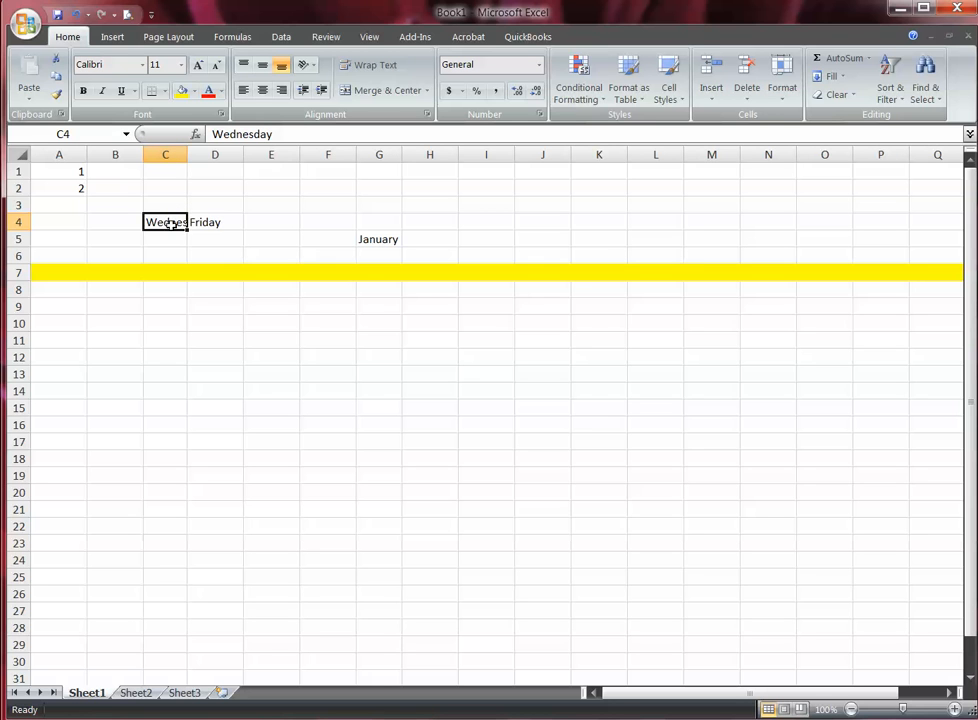
pyautogui.doubleClick(185, 155)
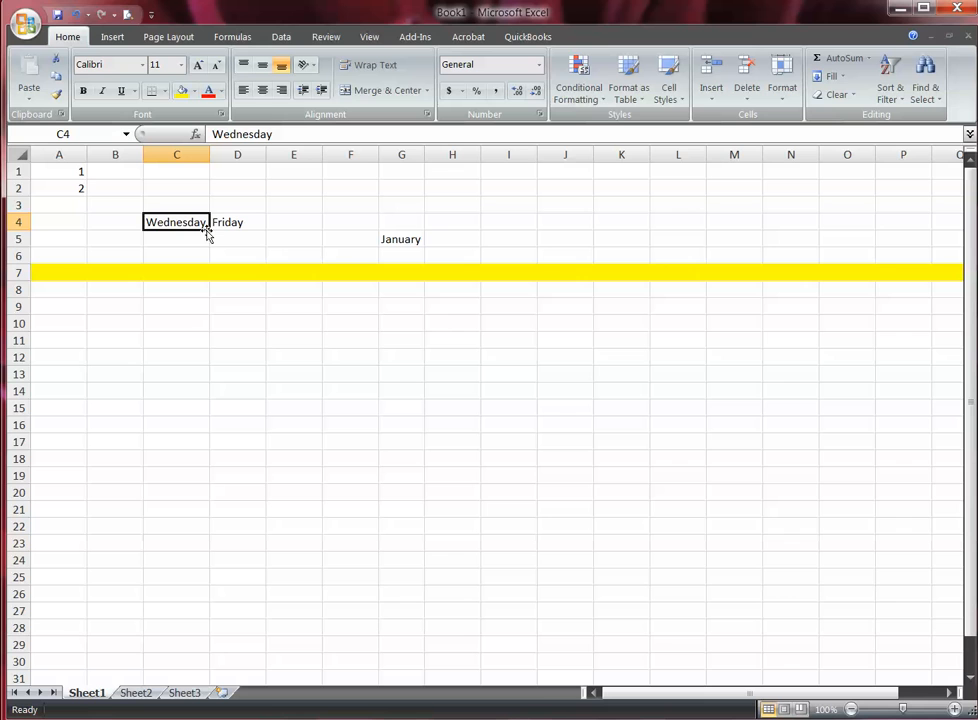
# Enter "Wednesday Thursday" in cell C8 and "Friday" in cell D8.
pyautogui.click(178, 293)
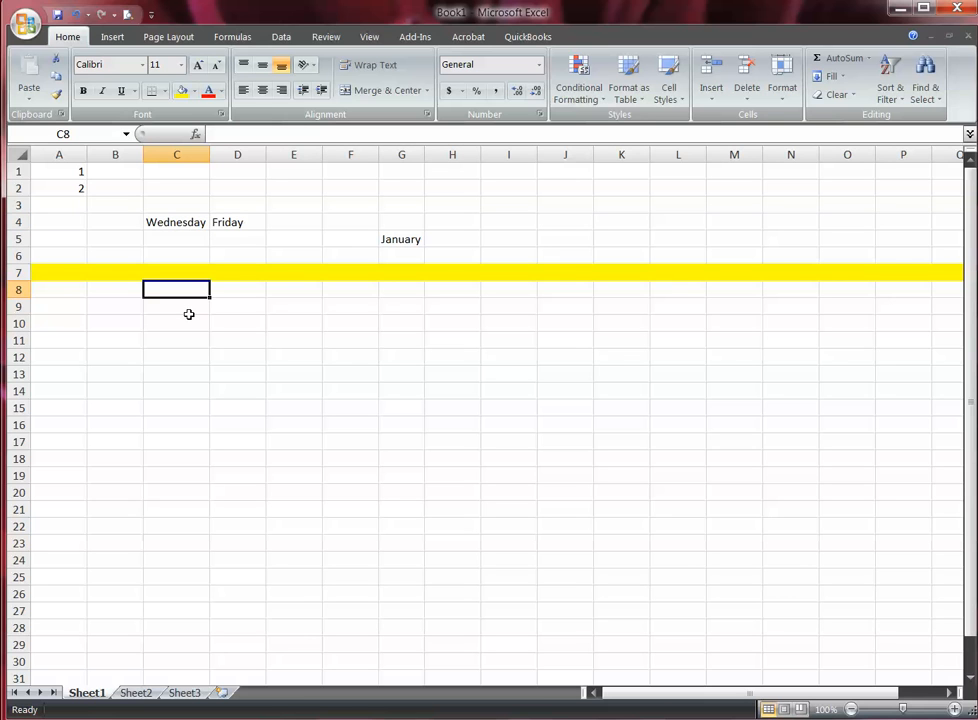
pyautogui.write('Wen')
pyautogui.press('BackSpace')
pyautogui.write('dnesday')
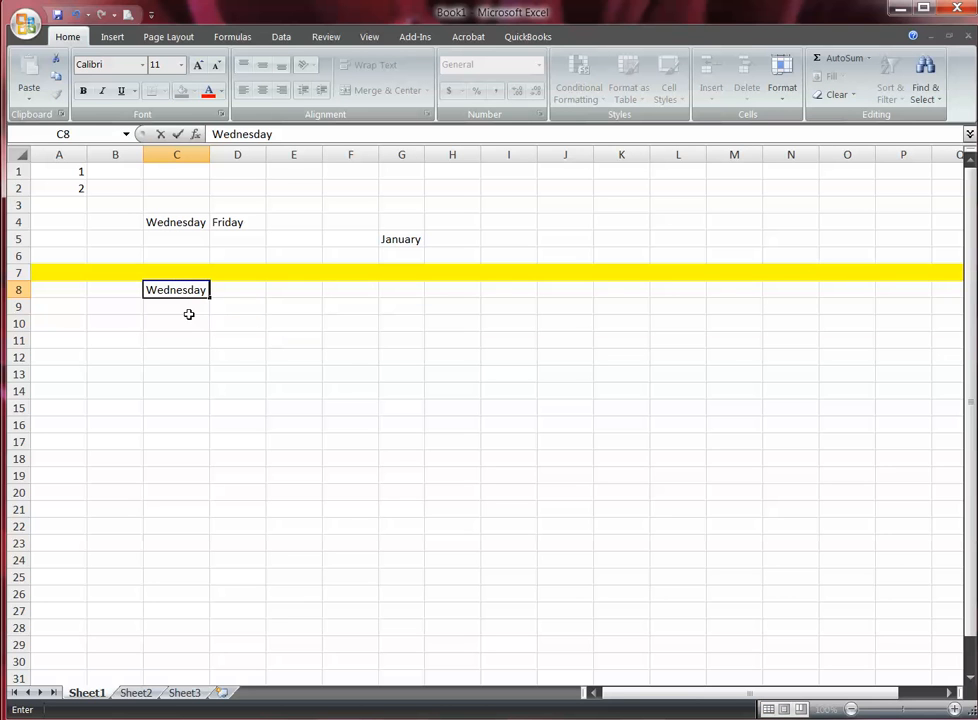
pyautogui.write(' Thursday')
pyautogui.press('Return')
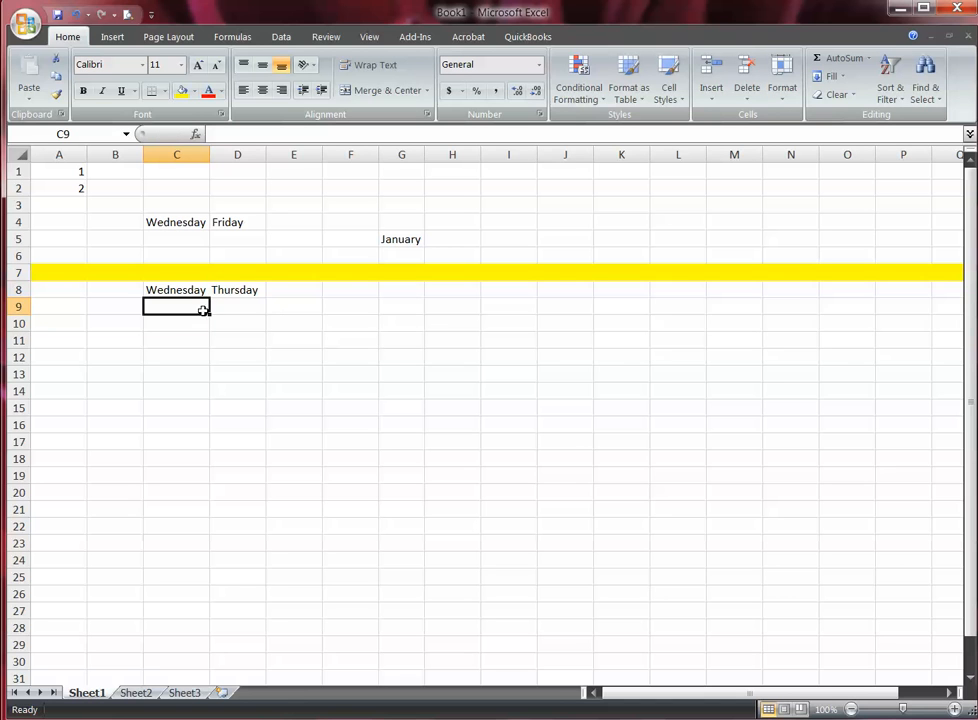
pyautogui.click(227, 290)
pyautogui.write('Friday')
pyautogui.press('Return')
# AutoFit column C to the full width of the "Wednesday Thursday" text in C8.
pyautogui.click(227, 290)
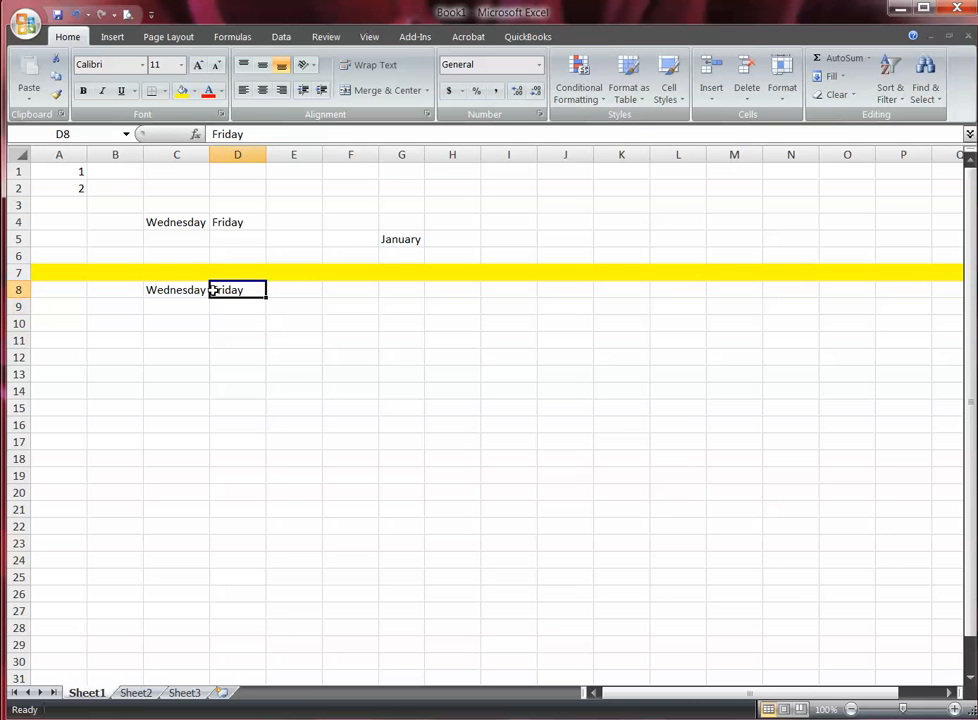
pyautogui.doubleClick(209, 154)
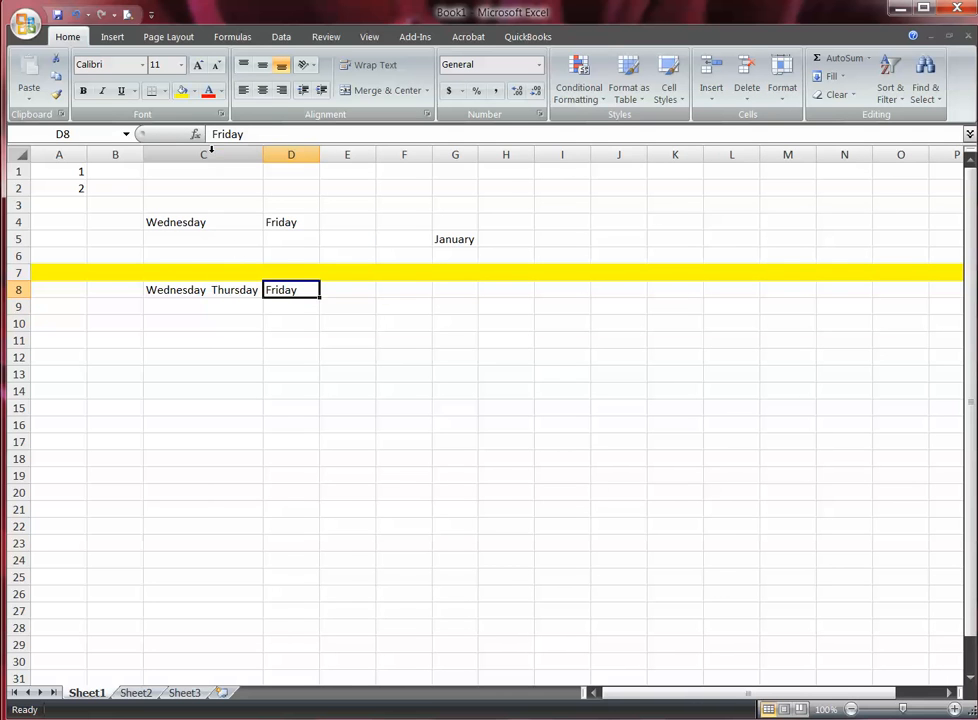
pyautogui.click(212, 259)
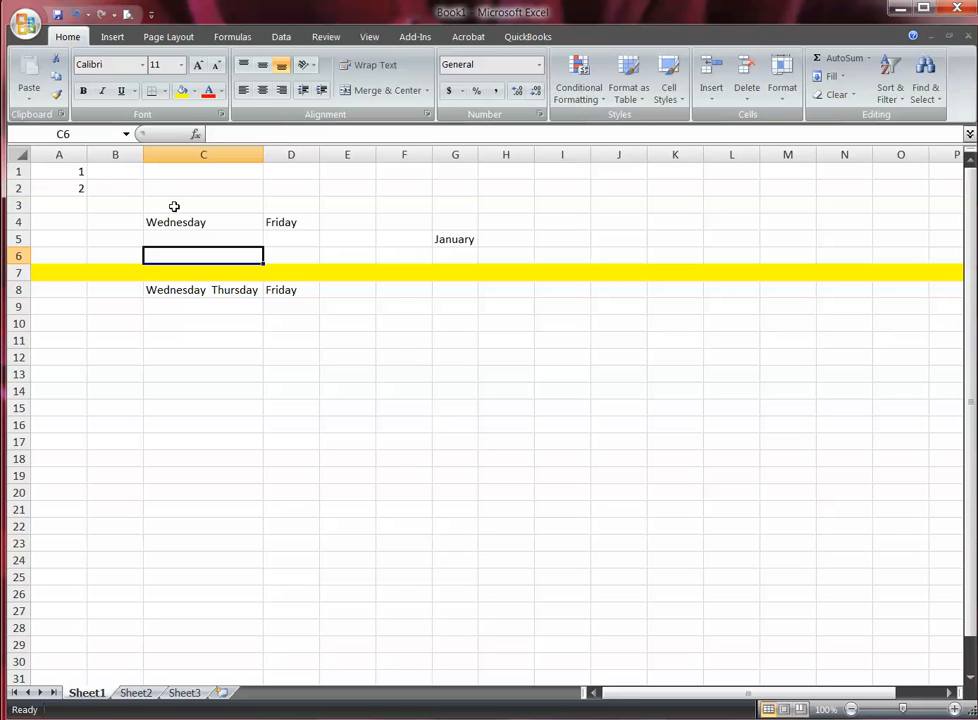
# Move the Friday entry from cell D4 to C5, and from there to cell M21.
pyautogui.click(174, 206)
pyautogui.click(206, 222)
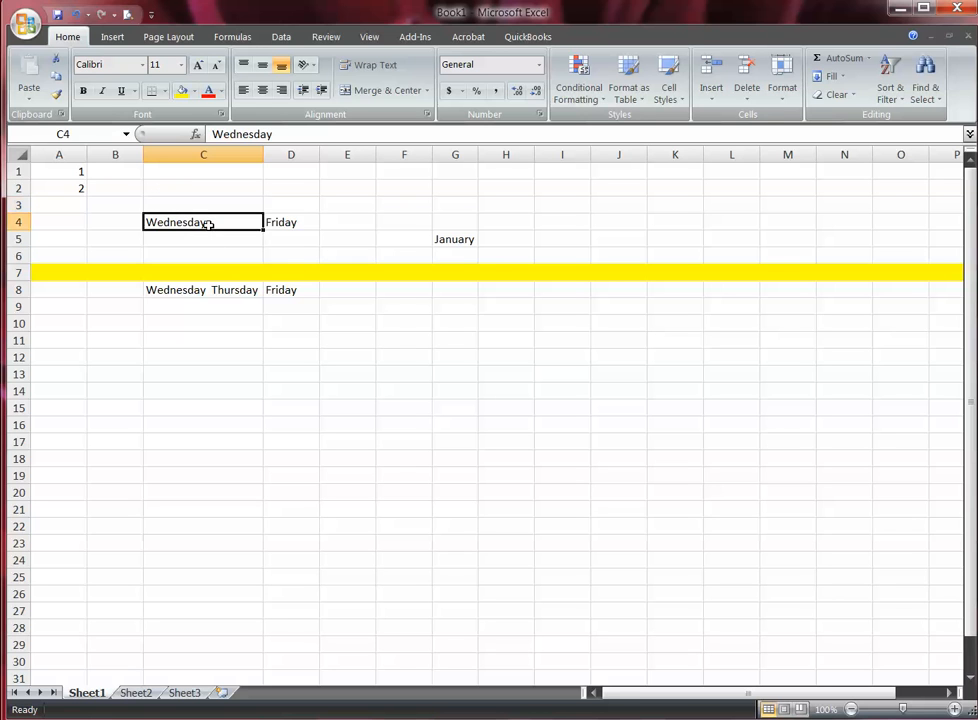
pyautogui.click(290, 230)
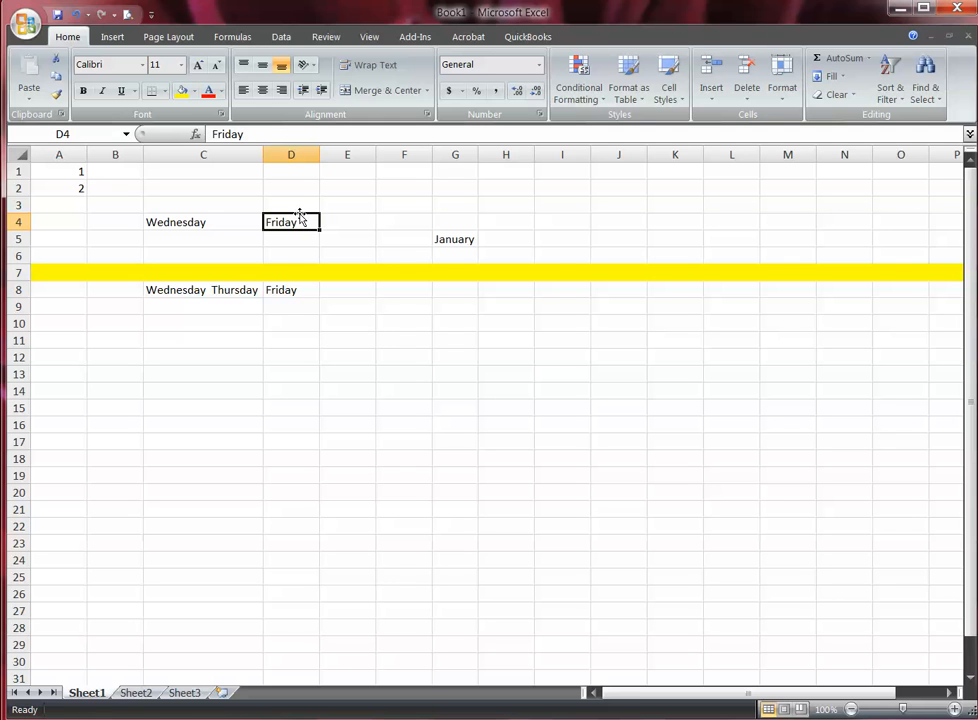
pyautogui.moveTo(300, 215); pyautogui.dragTo(245, 239)
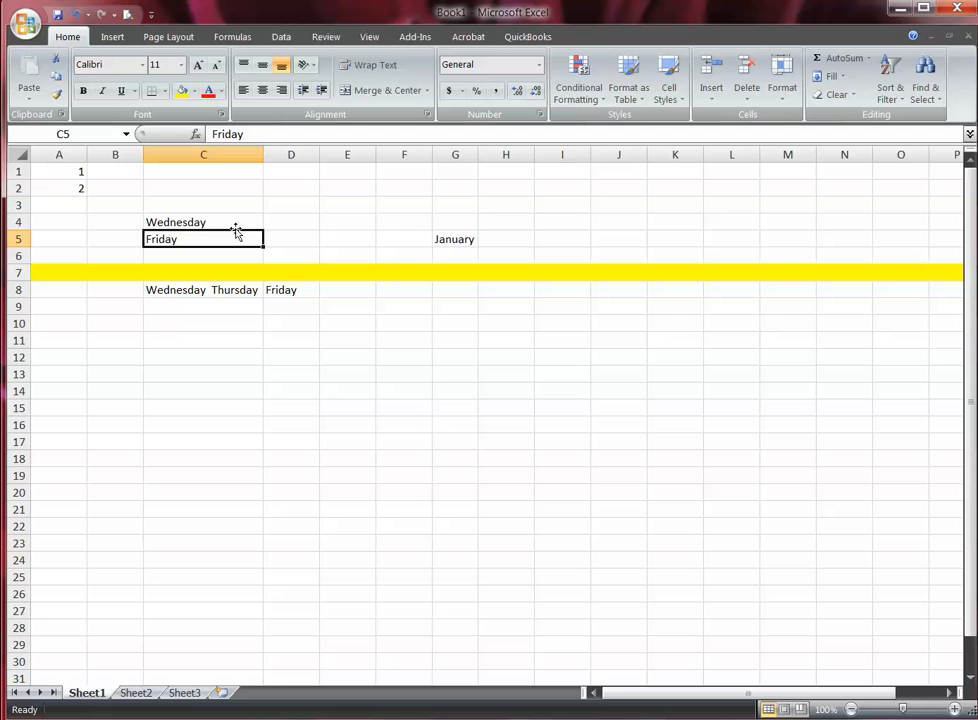
pyautogui.moveTo(236, 231); pyautogui.dragTo(784, 520)
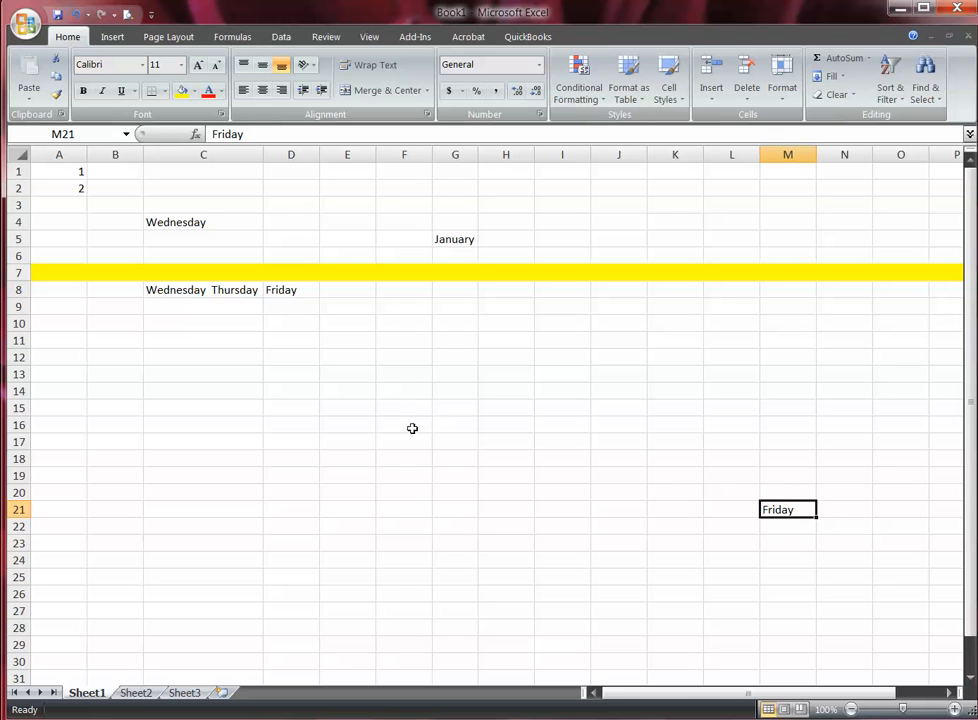
# Try to move Friday from M21 onto the January cell G5, and decline replacing the destination's contents.
pyautogui.moveTo(784, 502); pyautogui.dragTo(460, 252)
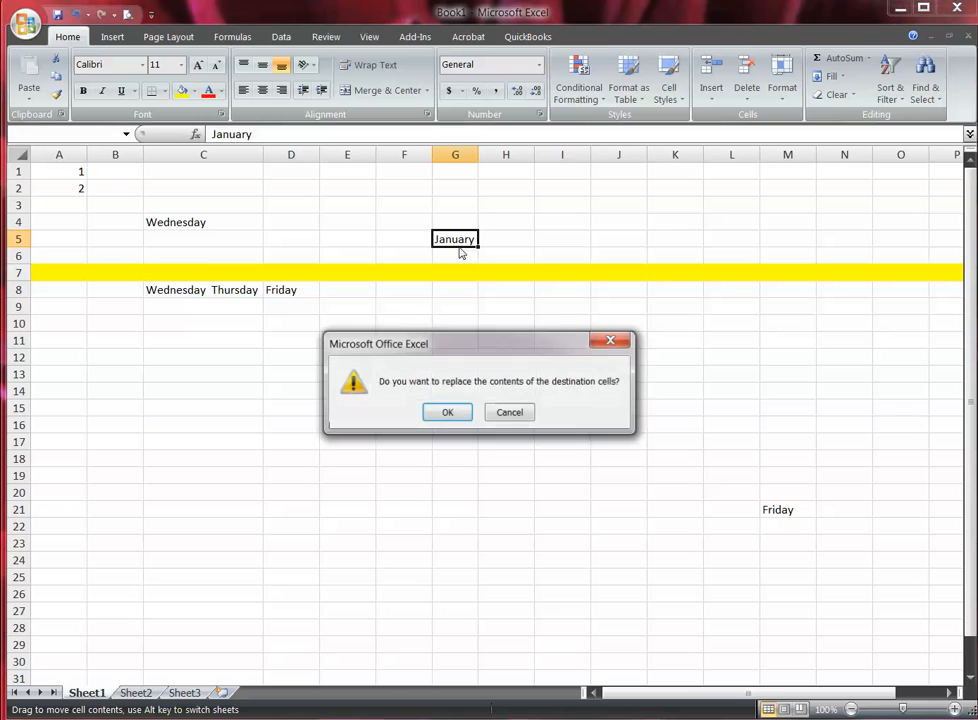
pyautogui.click(511, 416)
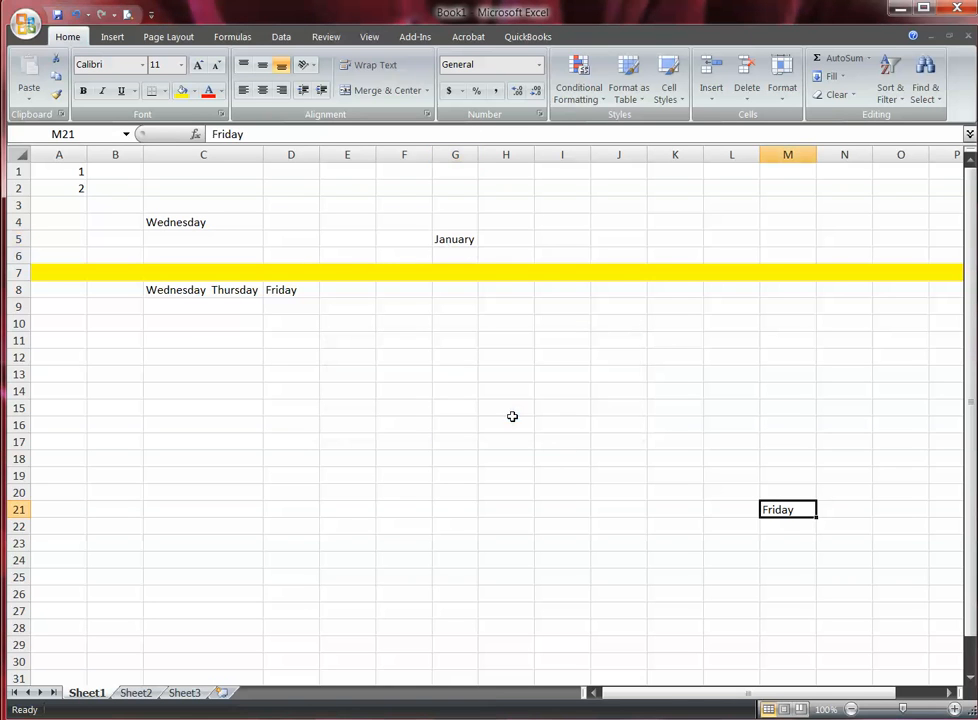
pyautogui.click(266, 375)
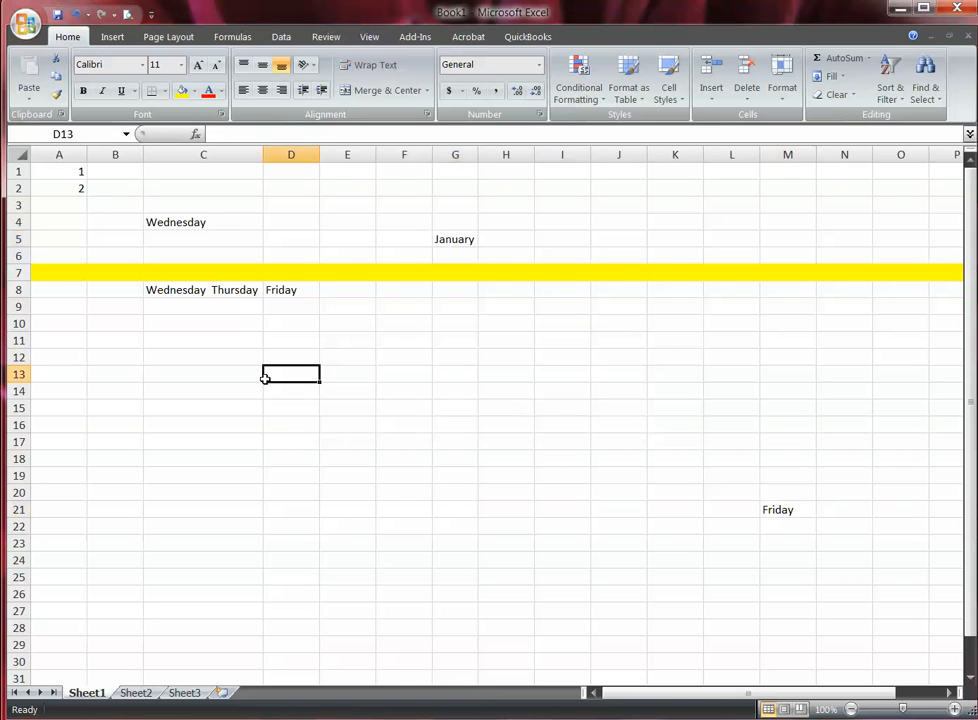
pyautogui.click(201, 221)
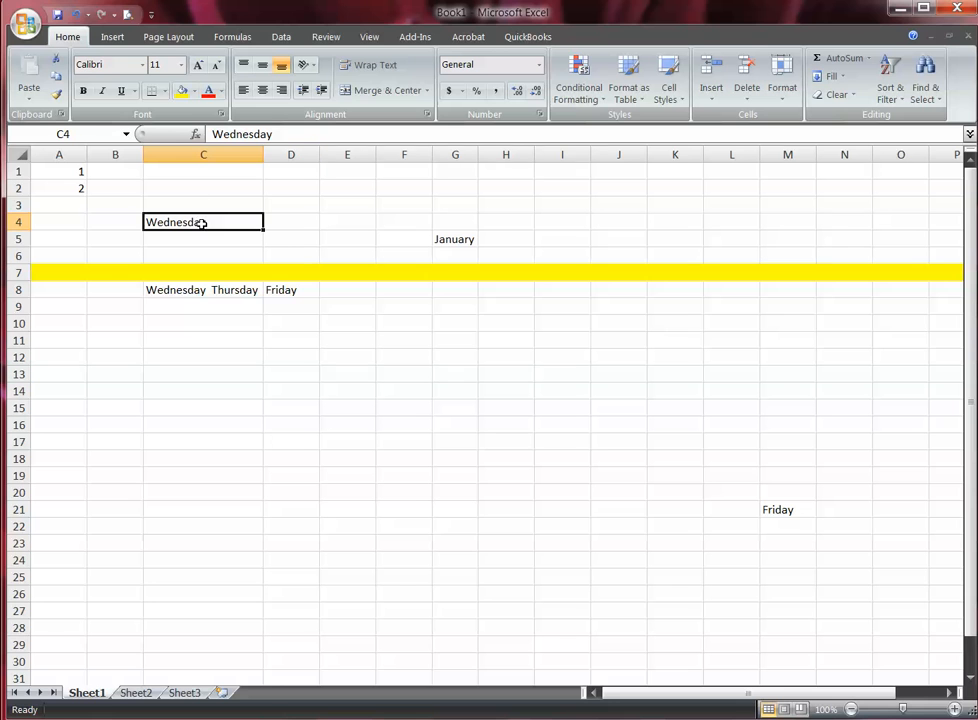
# Autofill the months from January in G5 down to December in G16, and AutoFit column G to the month names.
pyautogui.click(448, 241)
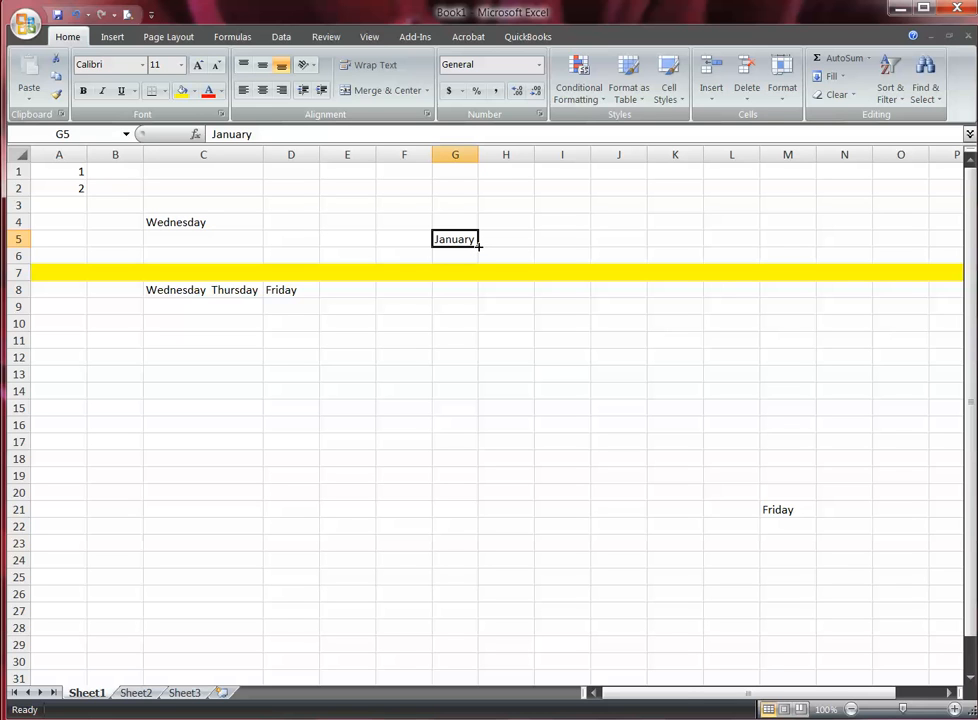
pyautogui.moveTo(479, 245); pyautogui.dragTo(478, 394)
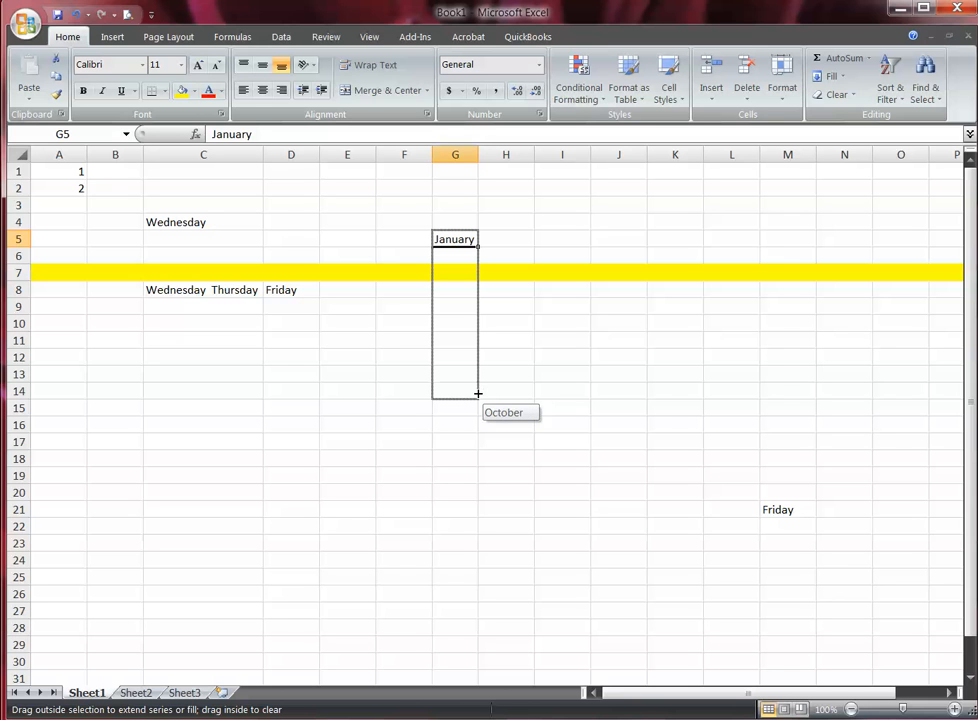
pyautogui.moveTo(478, 403); pyautogui.dragTo(478, 427)
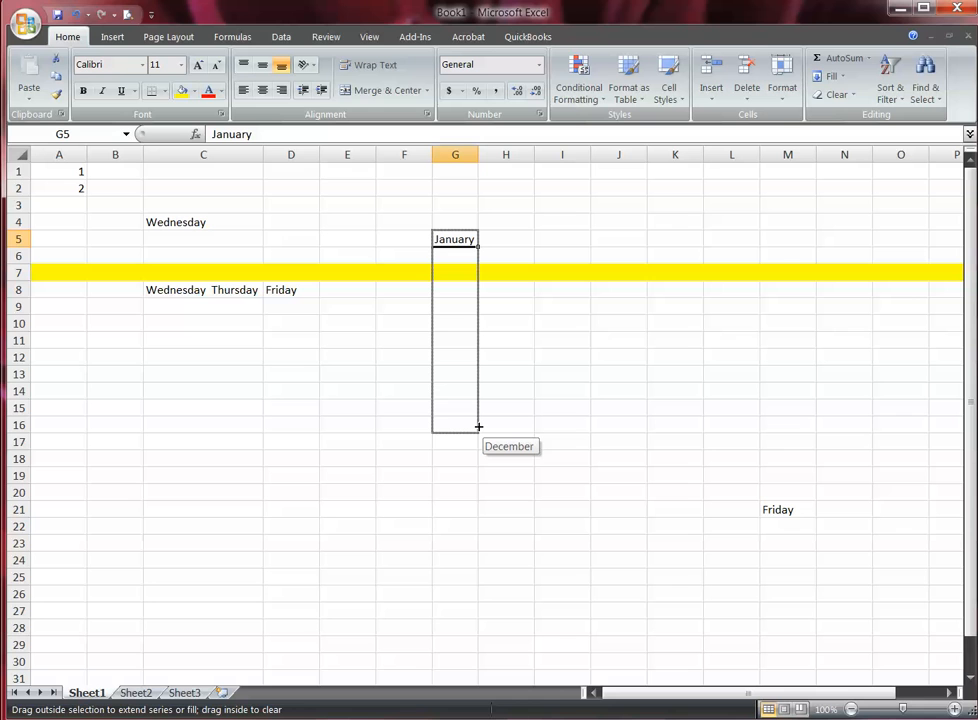
pyautogui.moveTo(480, 426); pyautogui.dragTo(480, 426)
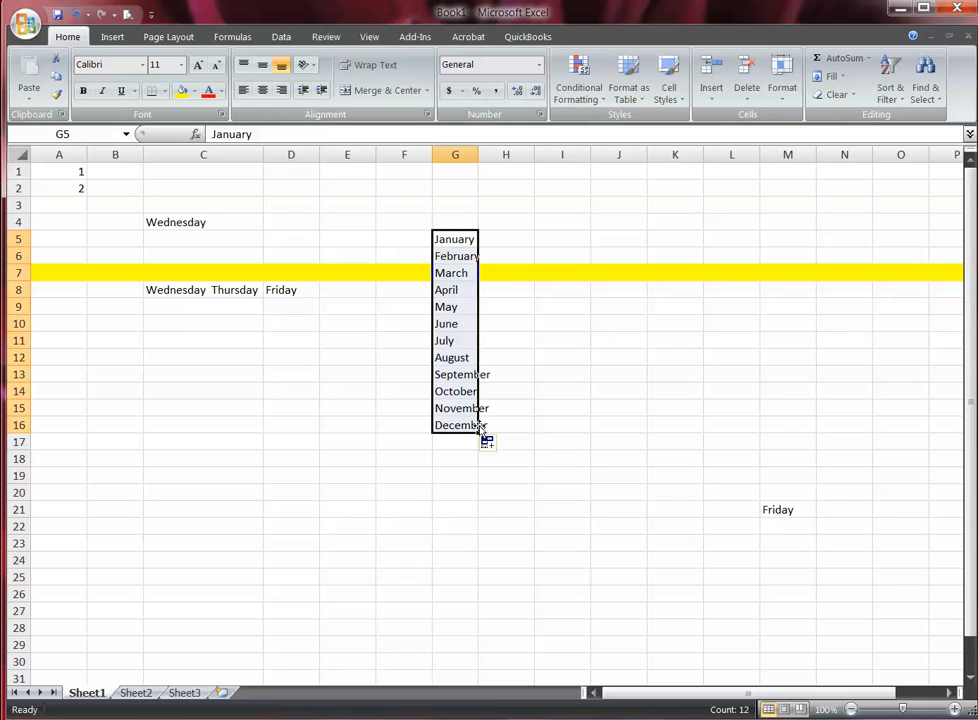
pyautogui.doubleClick(478, 154)
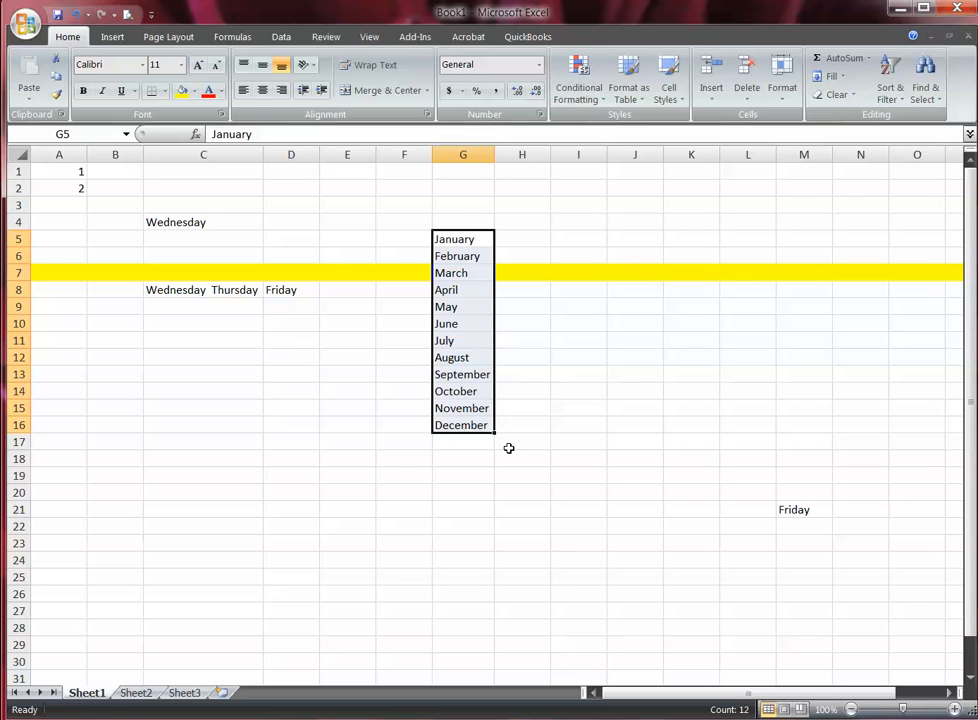
# Extend the month series from December in G16 through another full year, down to December in G28.
pyautogui.click(461, 424)
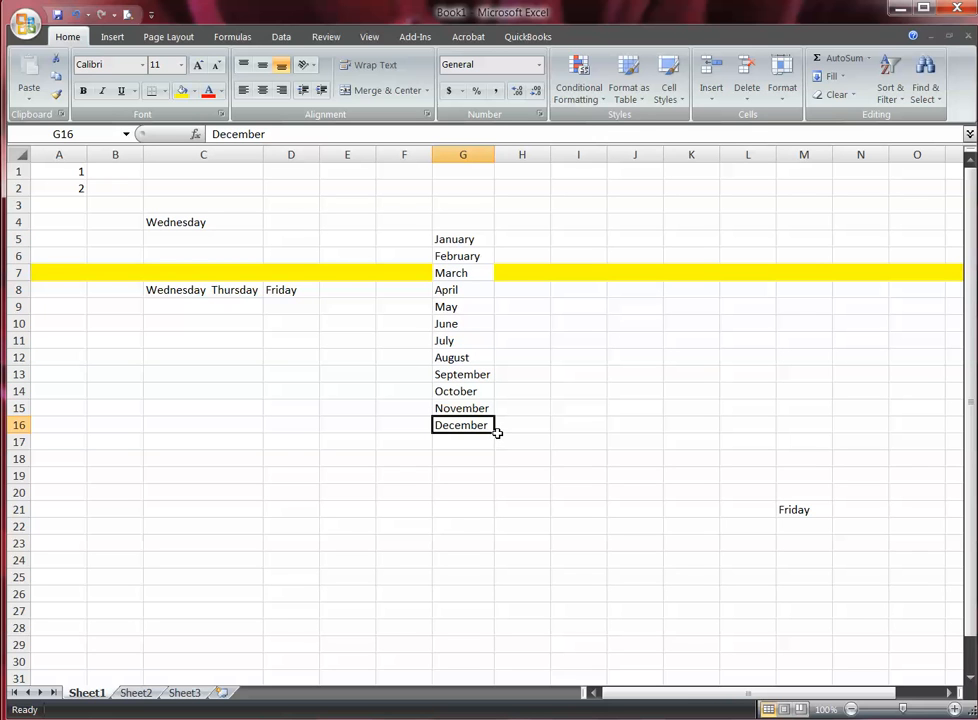
pyautogui.moveTo(497, 432); pyautogui.dragTo(497, 638)
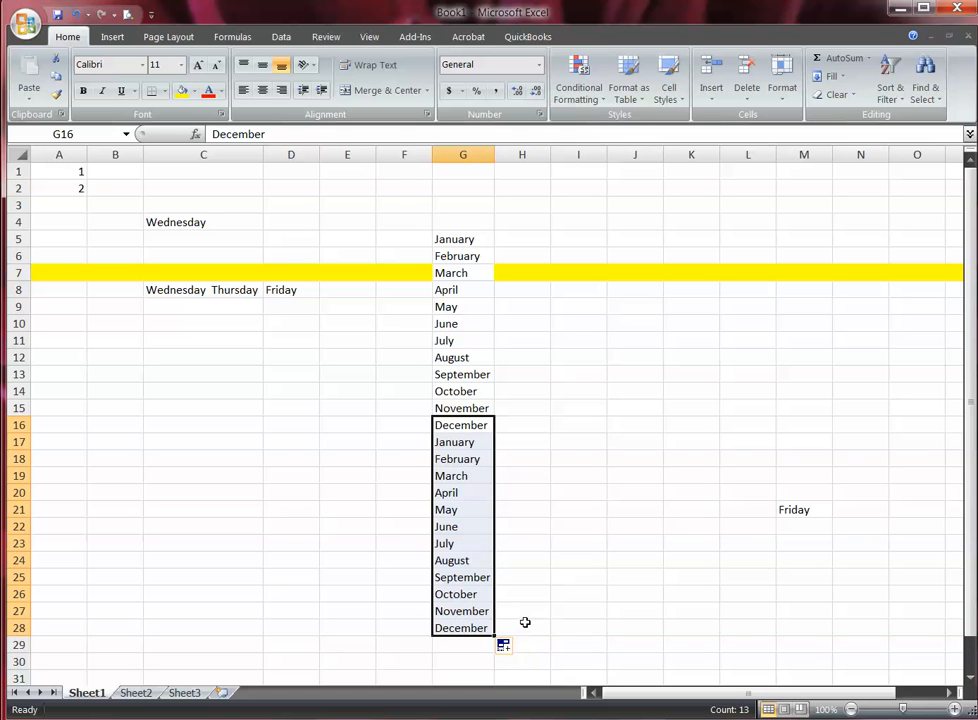
pyautogui.click(524, 624)
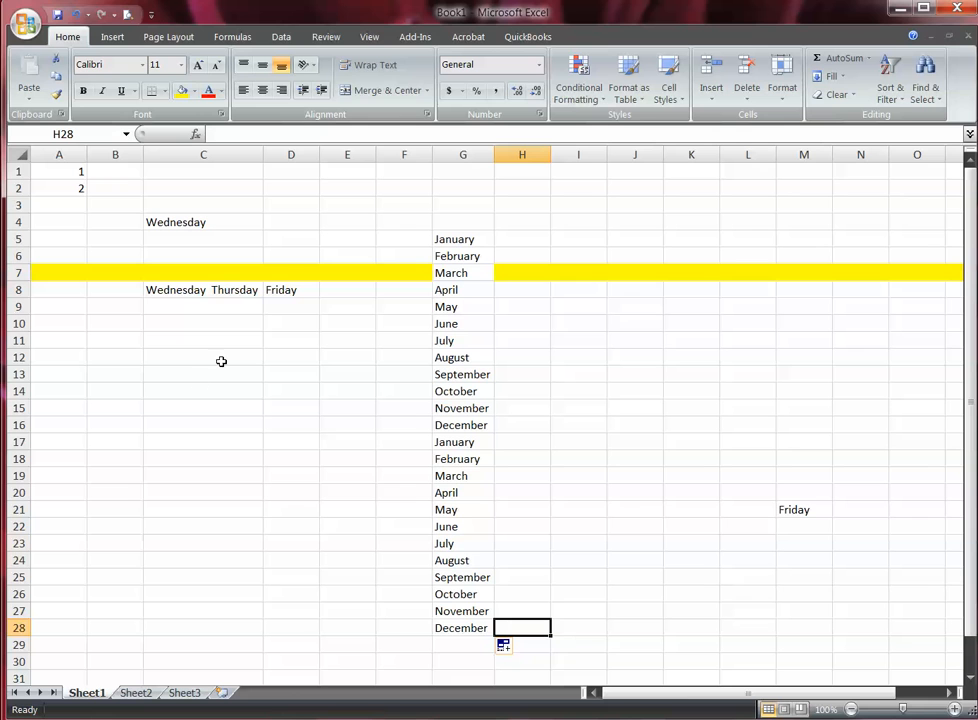
# Autofill the weekdays upward from Friday in M21 to Saturday in M15.
pyautogui.click(799, 509)
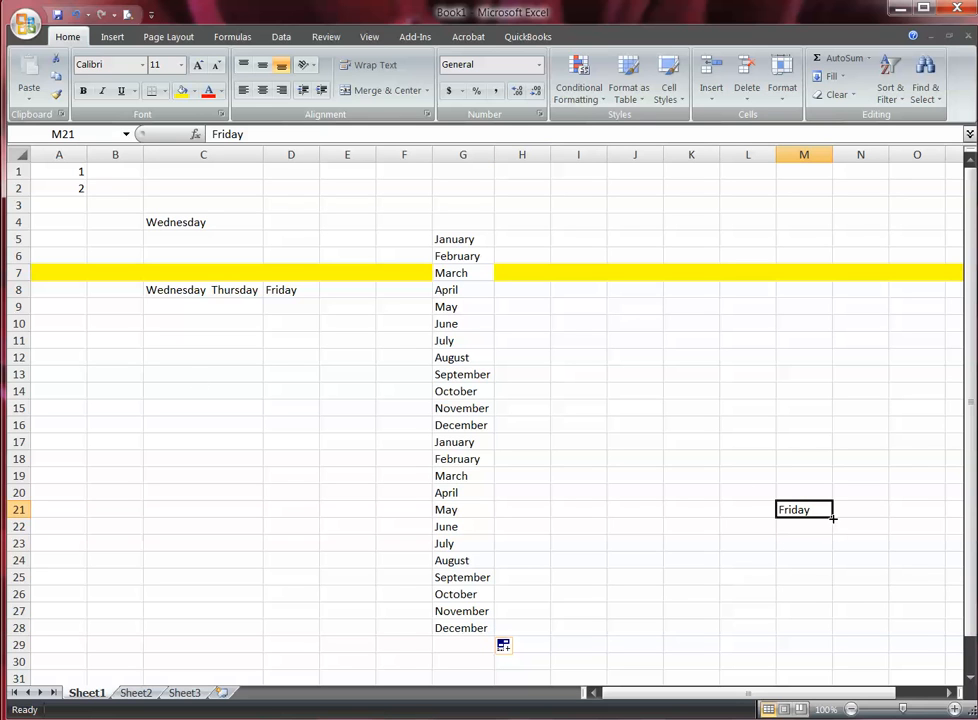
pyautogui.moveTo(832, 517); pyautogui.dragTo(825, 400)
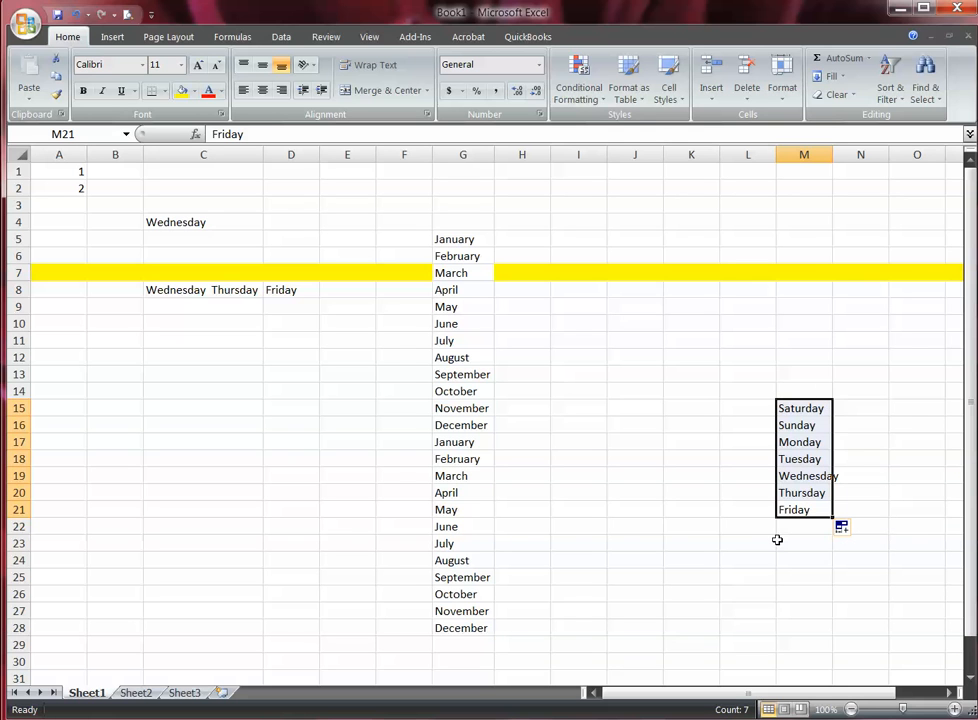
pyautogui.click(822, 513)
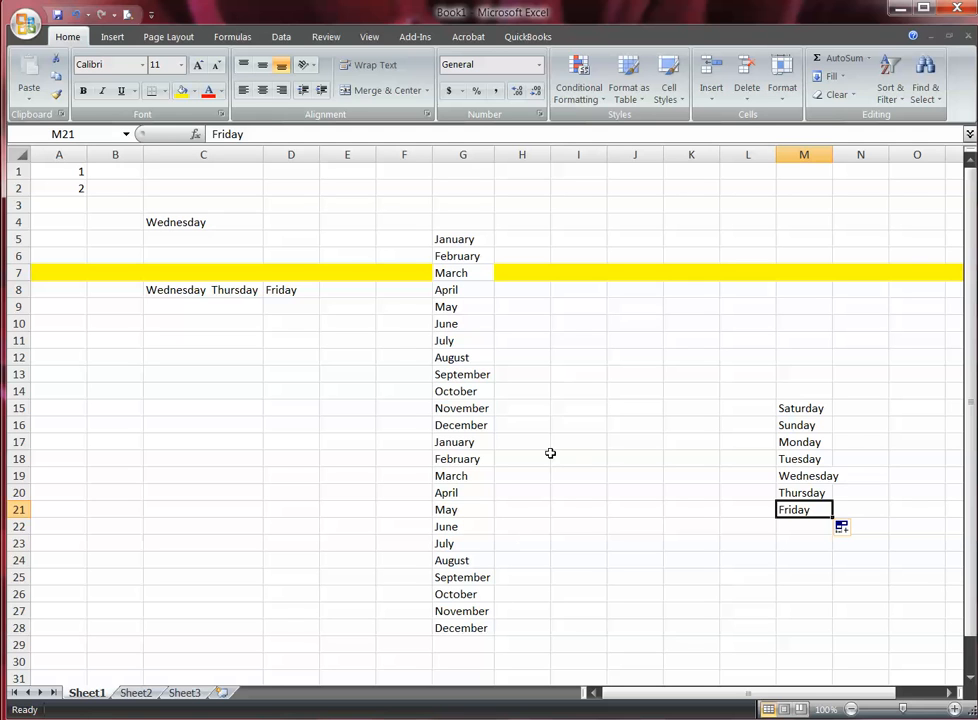
# Enter July in I12 and autofill the months down the column to June in I23.
pyautogui.click(541, 369)
pyautogui.click(573, 362)
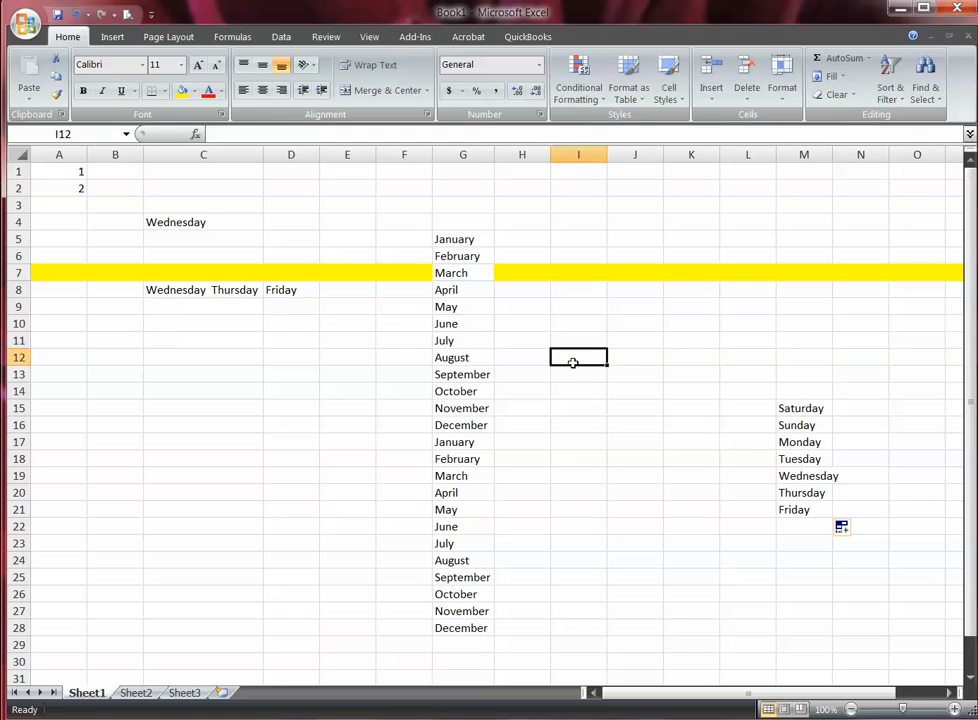
pyautogui.write('July')
pyautogui.press('Return')
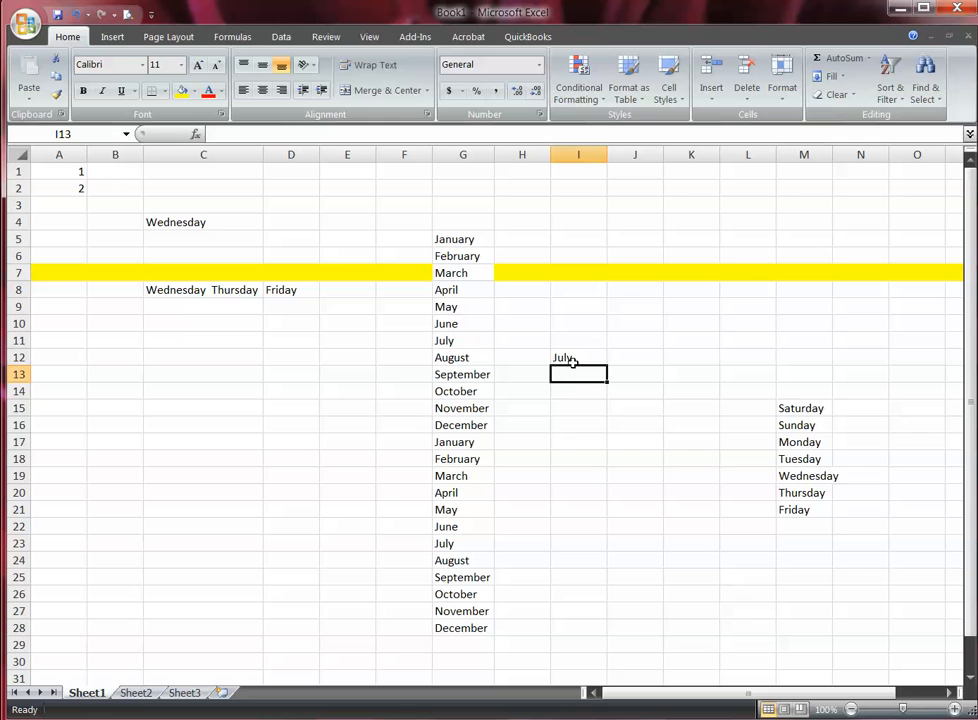
pyautogui.click(573, 362)
pyautogui.moveTo(605, 366); pyautogui.dragTo(598, 548)
pyautogui.click(735, 528)
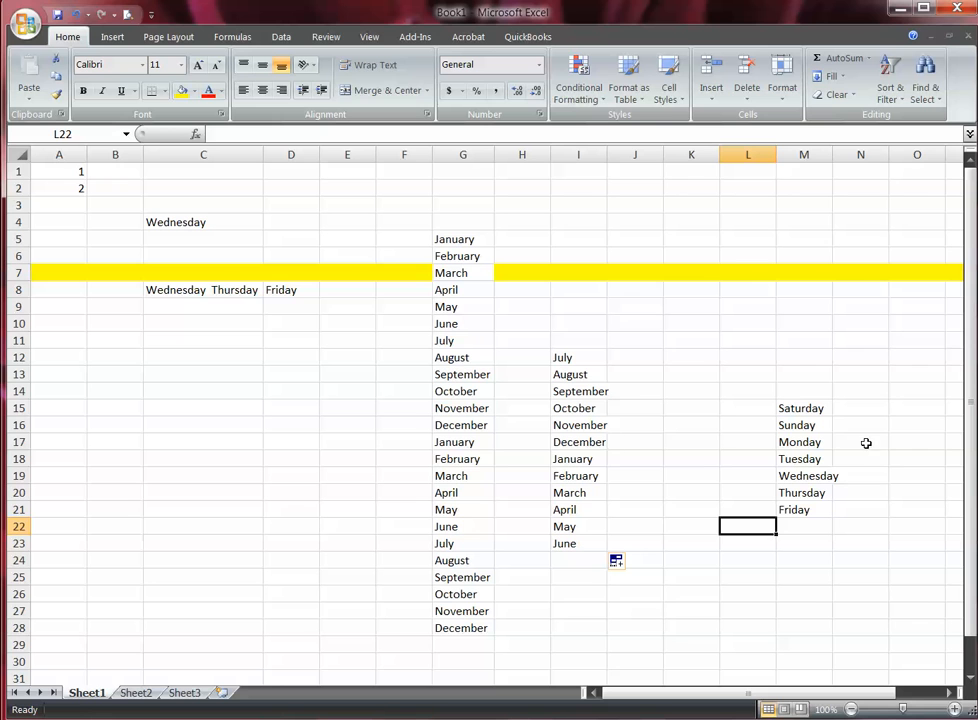
# Enter June in I9 and autofill the months across row 9 to December in O9.
pyautogui.click(583, 307)
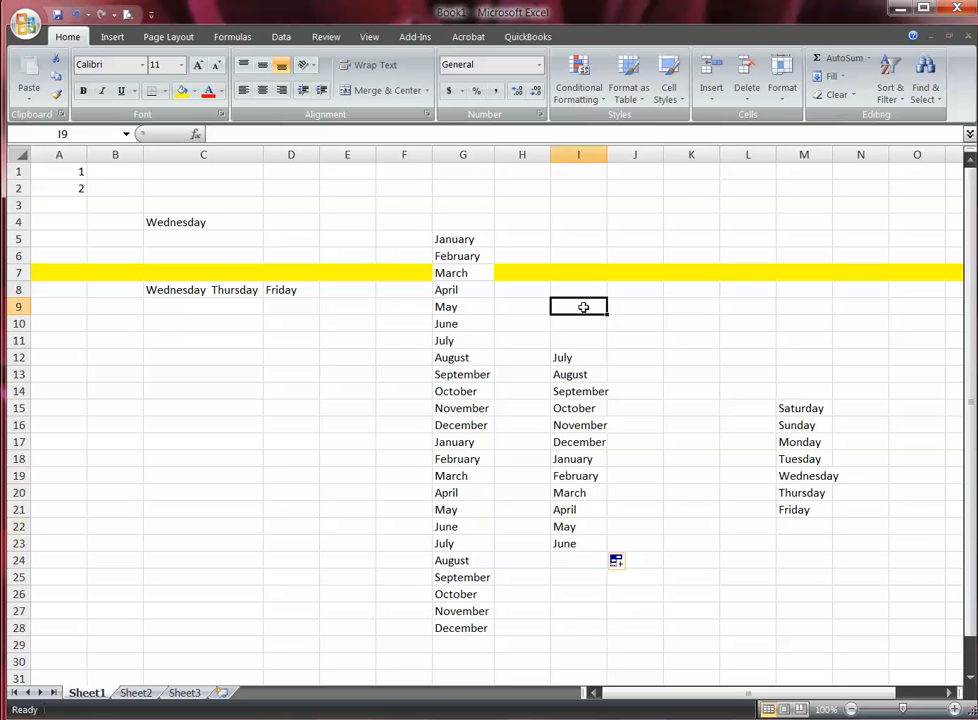
pyautogui.write('June')
pyautogui.press('Tab')
pyautogui.click(583, 307)
pyautogui.press('Tab')
pyautogui.click(597, 305)
pyautogui.moveTo(605, 313); pyautogui.dragTo(934, 323)
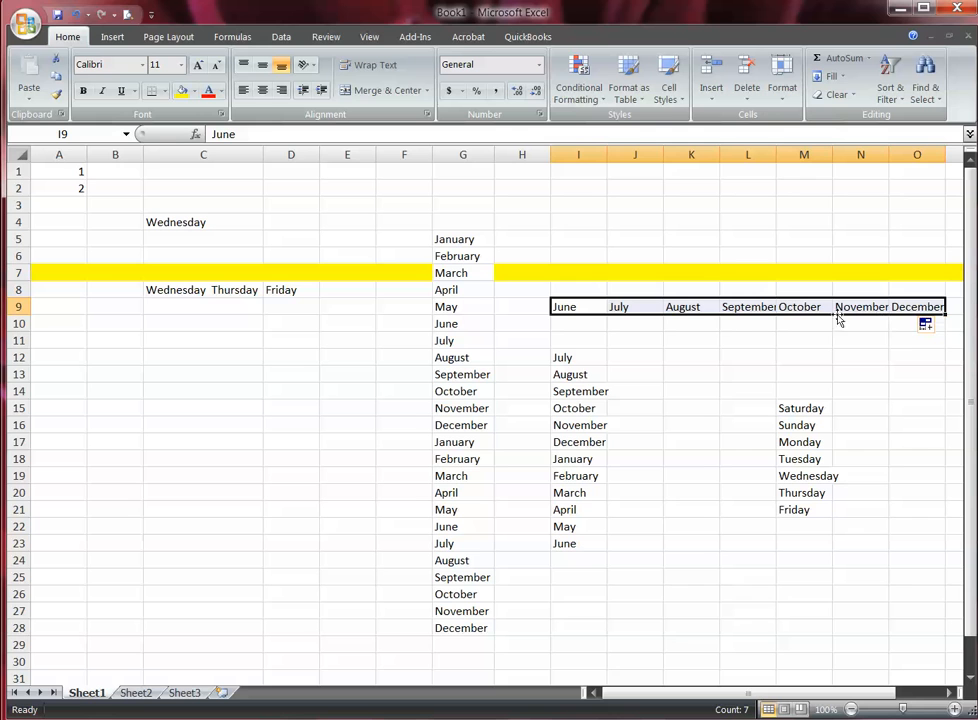
pyautogui.click(878, 322)
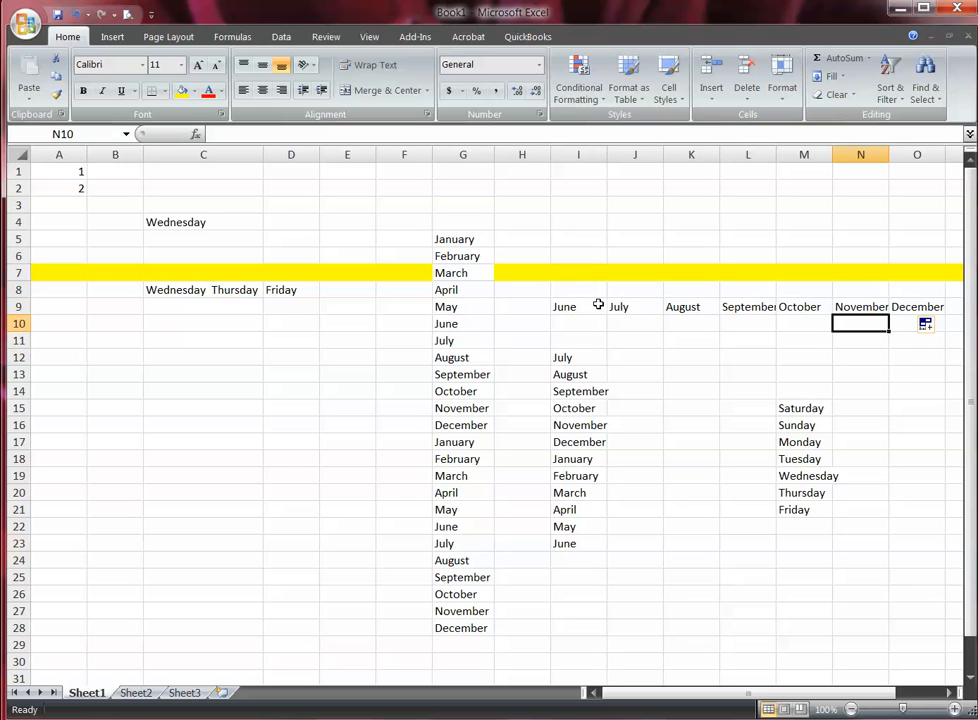
# Enter 5 in C14 and fill that single number down the column to C29.
pyautogui.moveTo(61, 172); pyautogui.dragTo(62, 187)
pyautogui.click(72, 179)
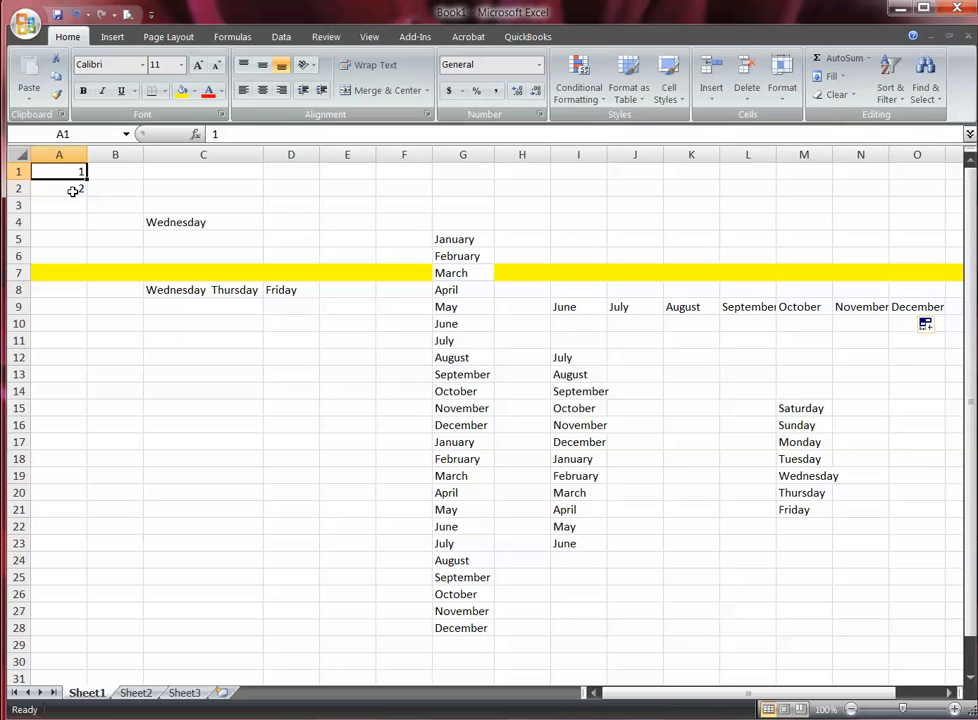
pyautogui.click(183, 393)
pyautogui.write('5')
pyautogui.press('Return')
pyautogui.click(183, 393)
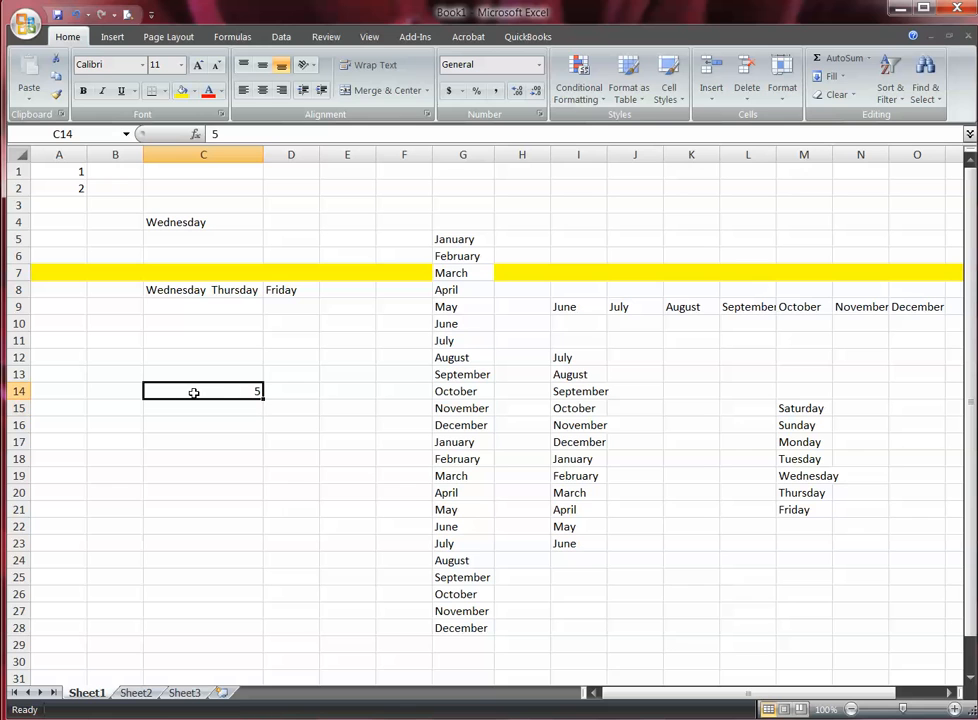
pyautogui.moveTo(265, 399); pyautogui.dragTo(257, 648)
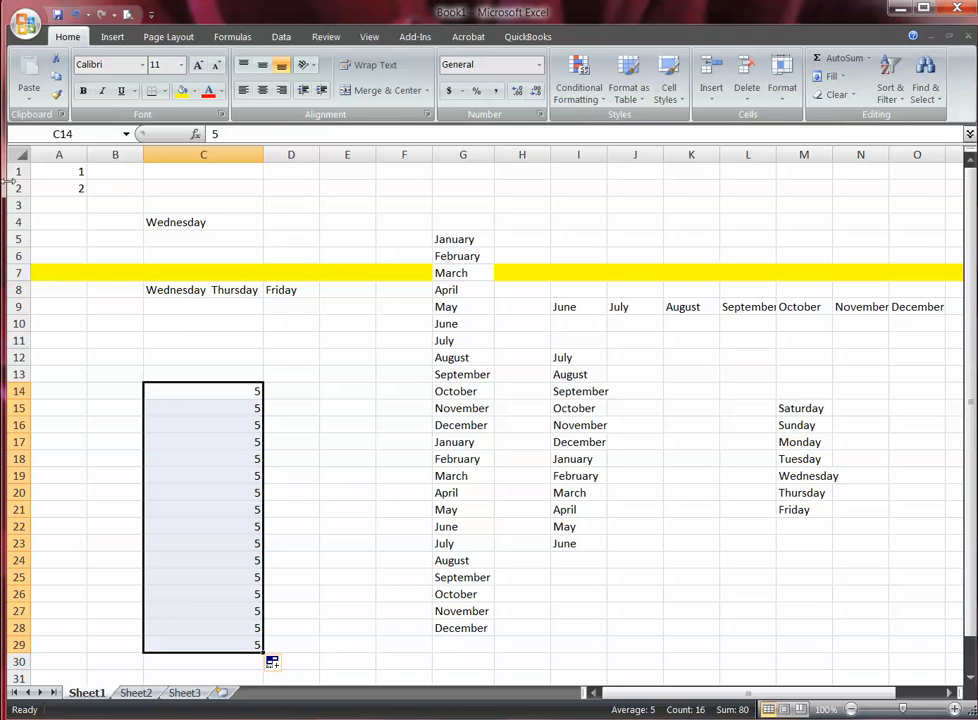
# Autofill the number series from 1 and 2 in A1:A2 down to 26 in A26, and extend it from 25 and 26 past row 31.
pyautogui.moveTo(50, 173); pyautogui.dragTo(51, 180)
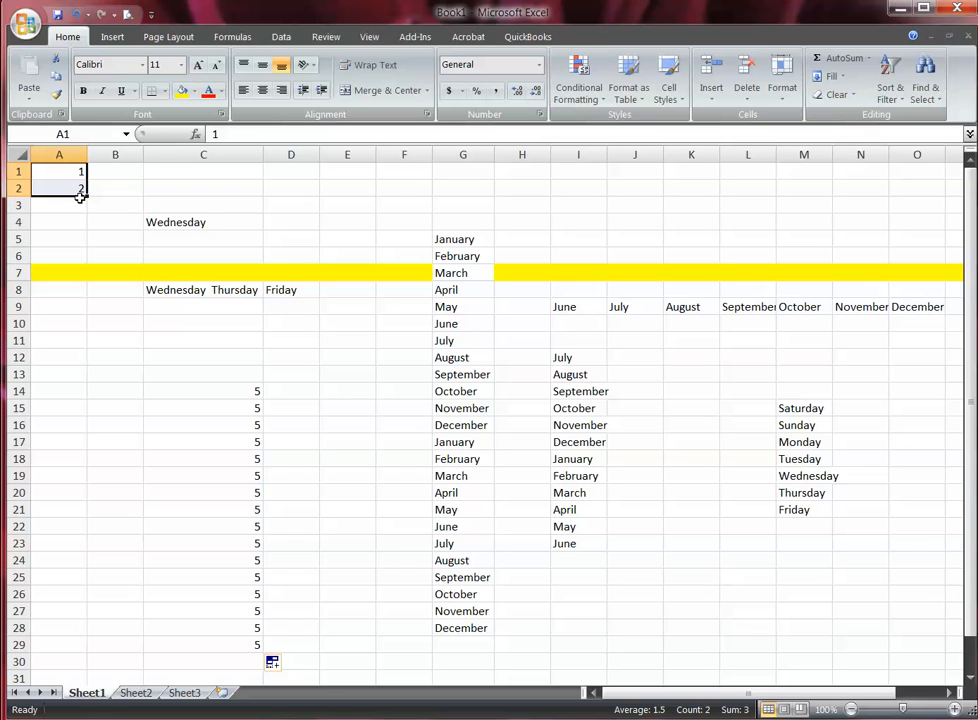
pyautogui.moveTo(89, 197); pyautogui.dragTo(79, 594)
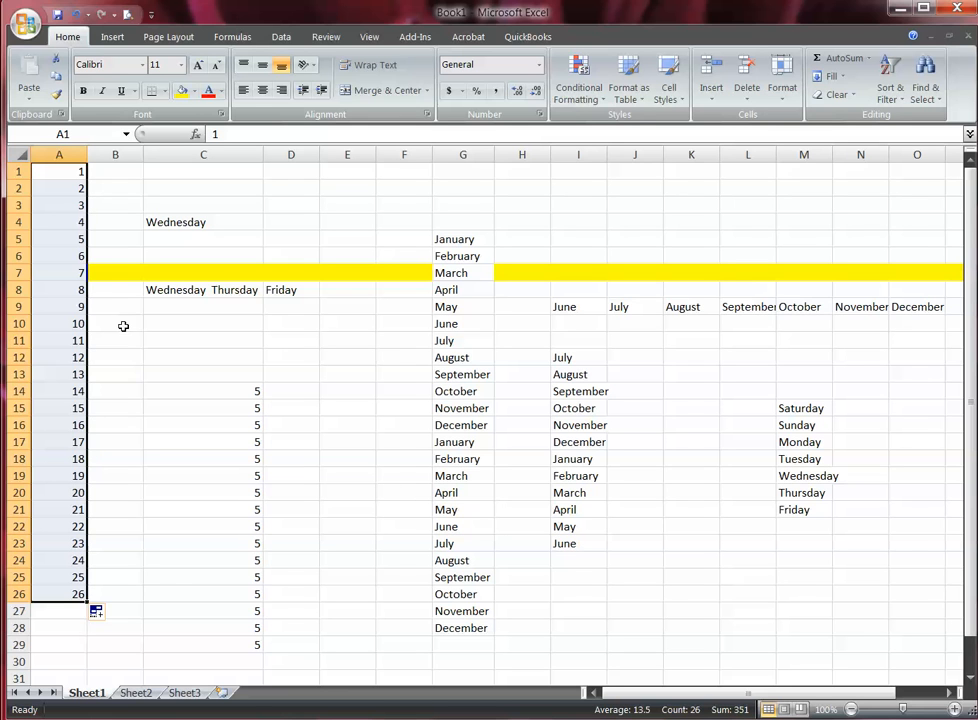
pyautogui.click(60, 593)
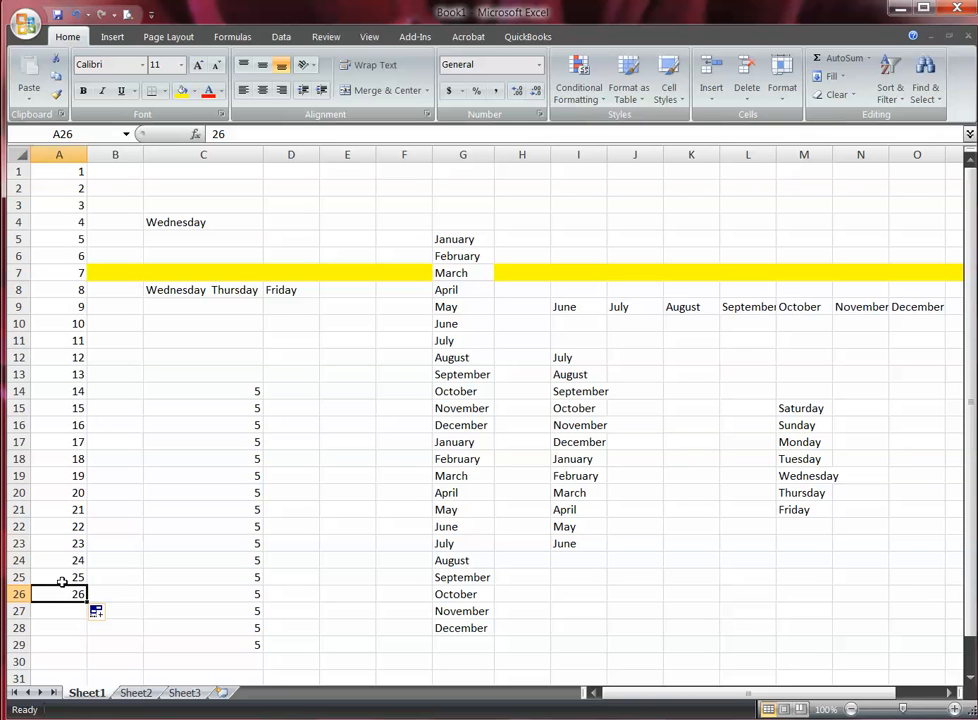
pyautogui.moveTo(63, 583); pyautogui.dragTo(82, 684)
pyautogui.click(122, 624)
pyautogui.scroll(-2, 101, 420)
pyautogui.scroll(2, 100, 418)
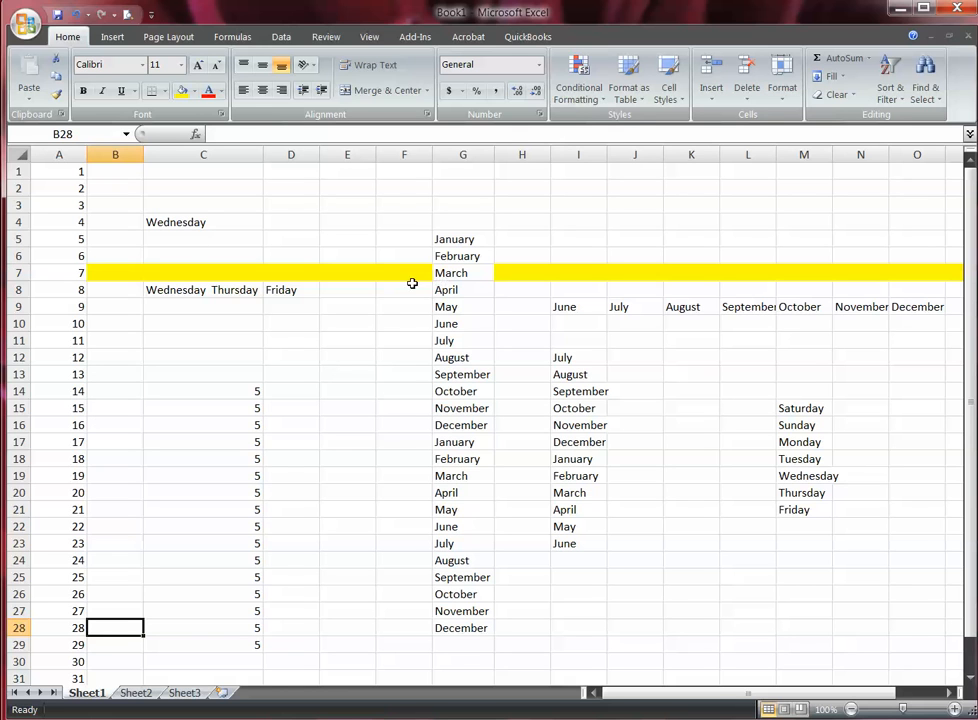
# Autofill the weekdays from Friday in D8 down the column to Monday in D25.
pyautogui.click(300, 290)
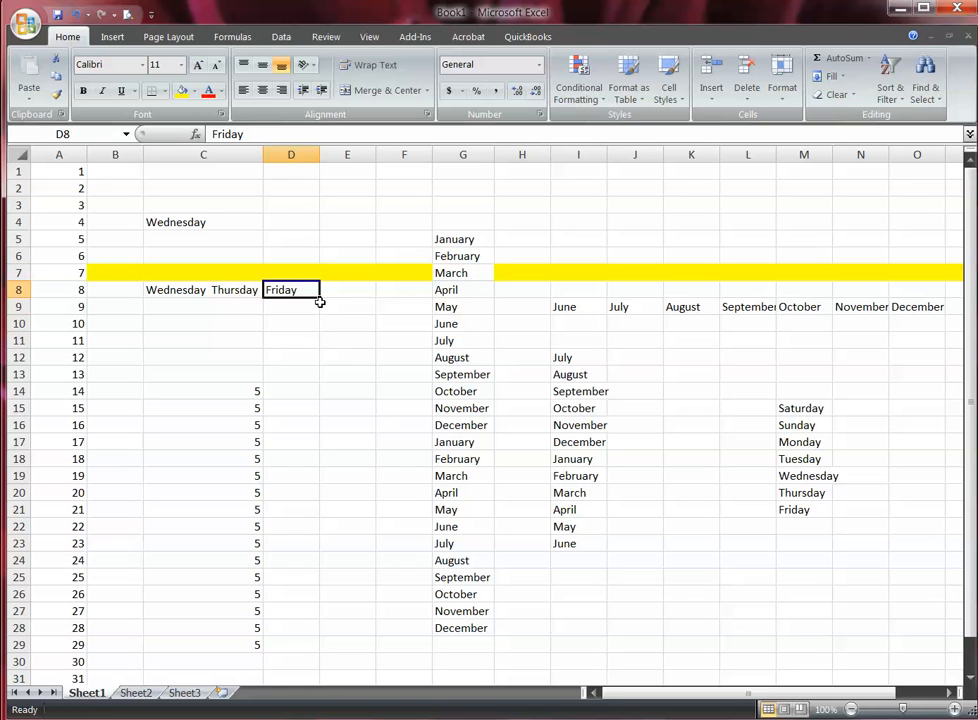
pyautogui.moveTo(321, 297); pyautogui.dragTo(318, 584)
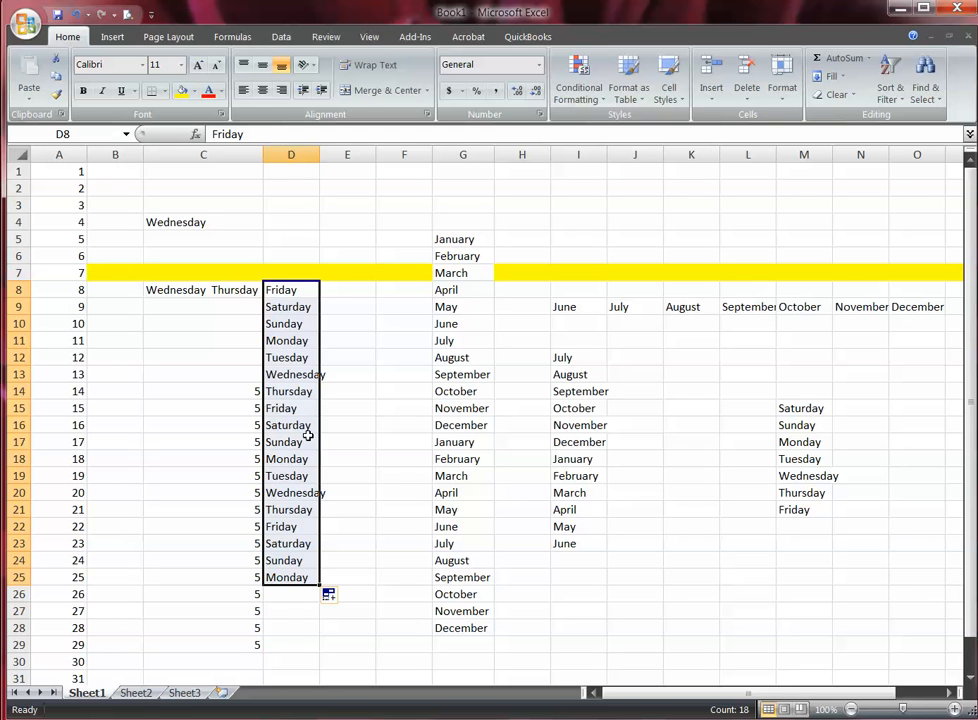
pyautogui.click(338, 357)
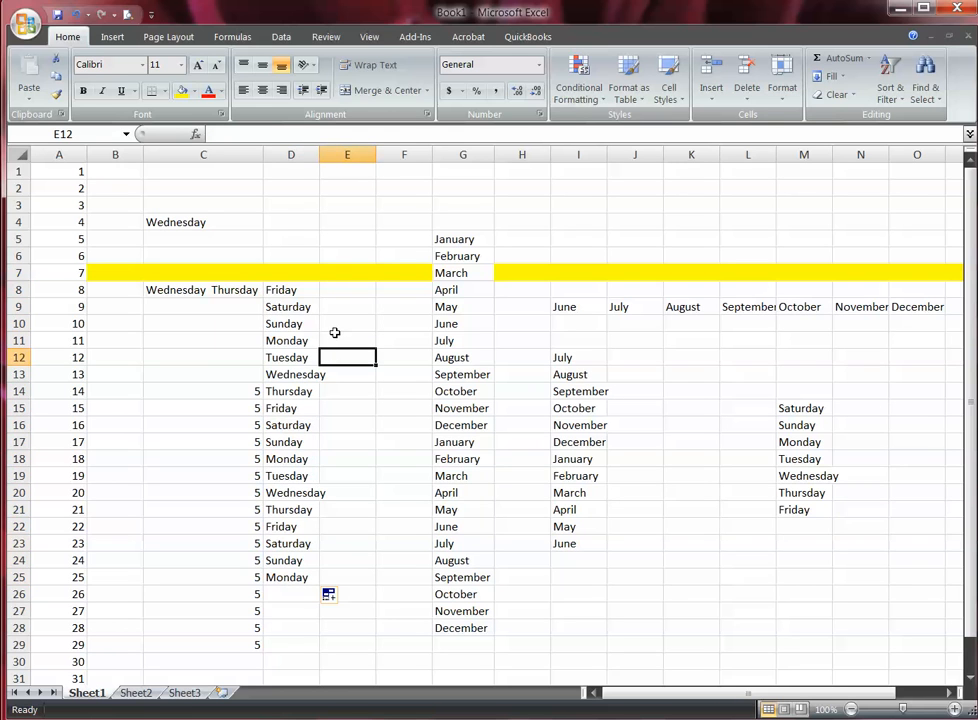